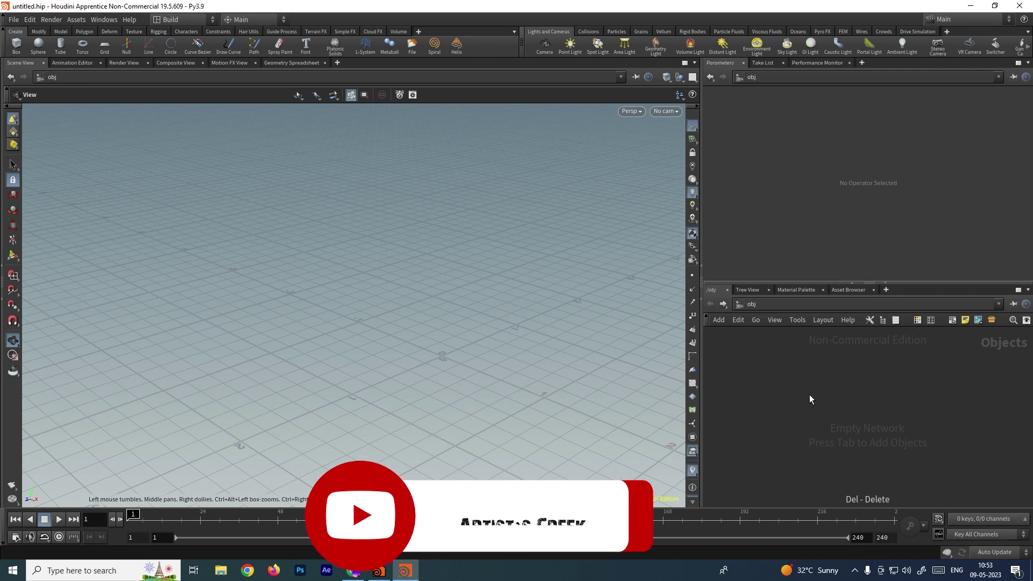
Step: Create a geo1 geometry object and go inside it
key(Tab)
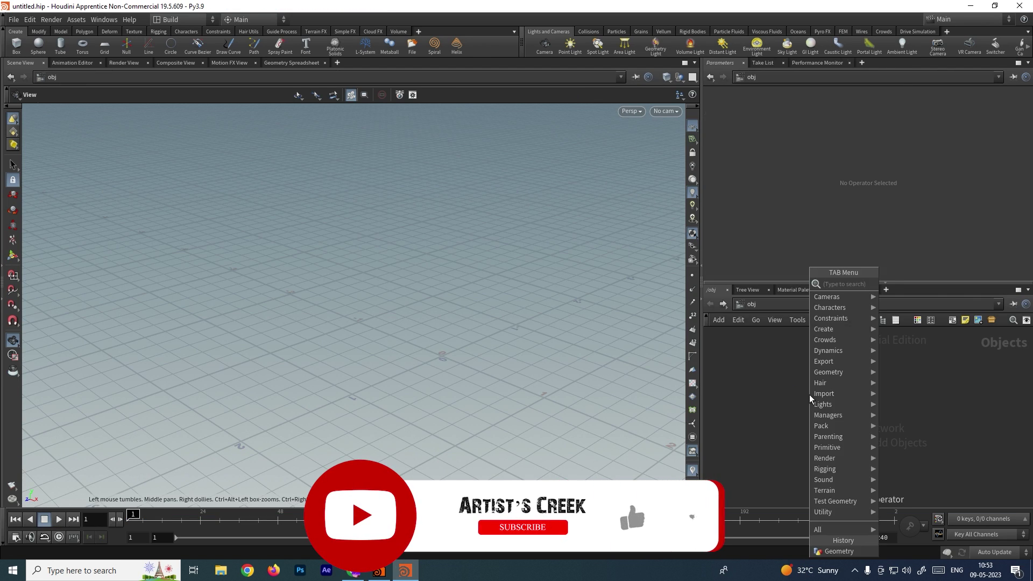
click(810, 395)
double_click(810, 393)
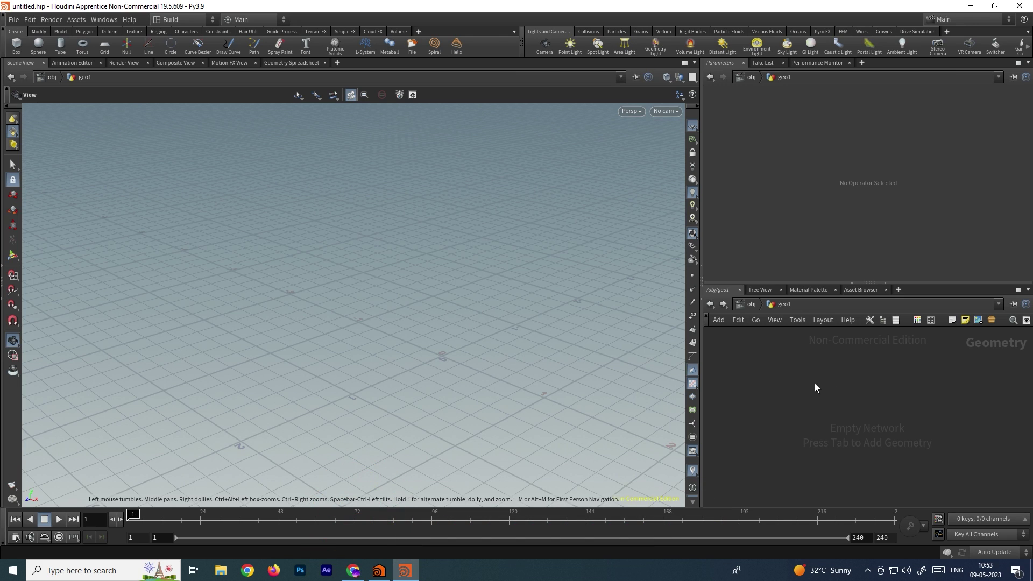
Step: Add a sphere1 node with Radius X 1.8 and Center Y 0.9
key(Tab)
text(sphere)
key(Return)
click(815, 383)
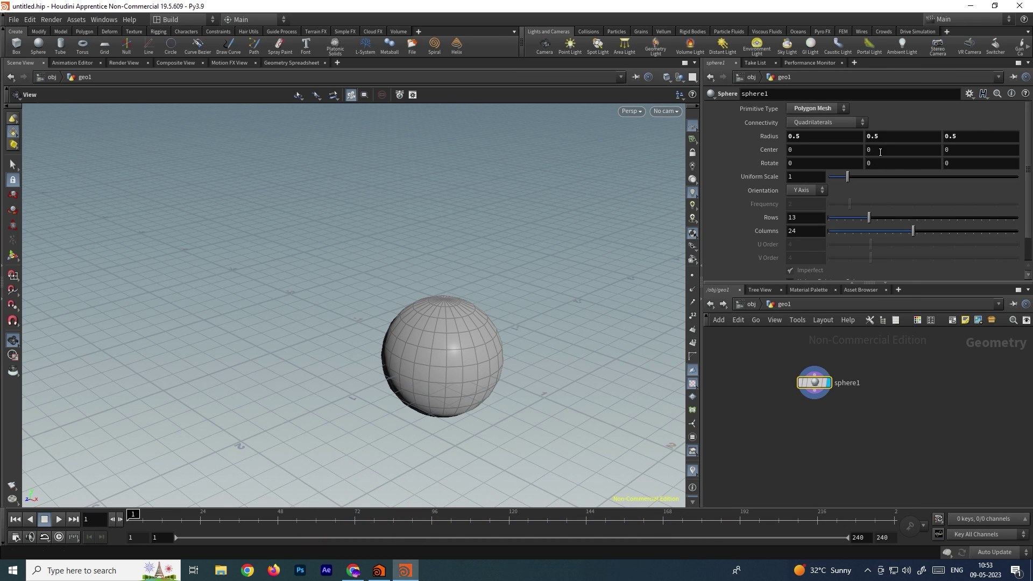
mouse_move(799, 137)
middle_down()
mouse_move(893, 135)
mouse_move(801, 143)
middle_up()
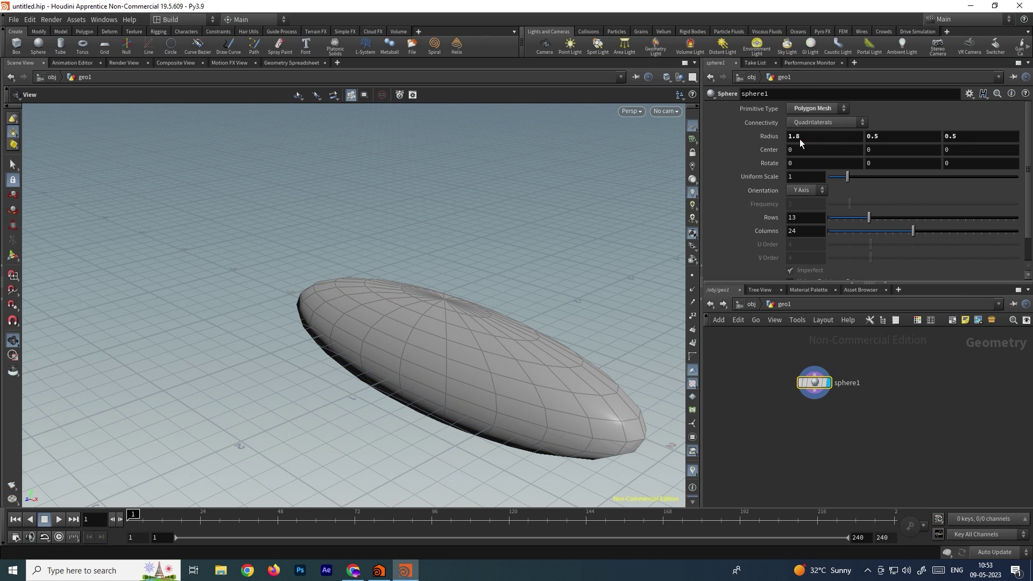
middle_drag(868, 149, 894, 156)
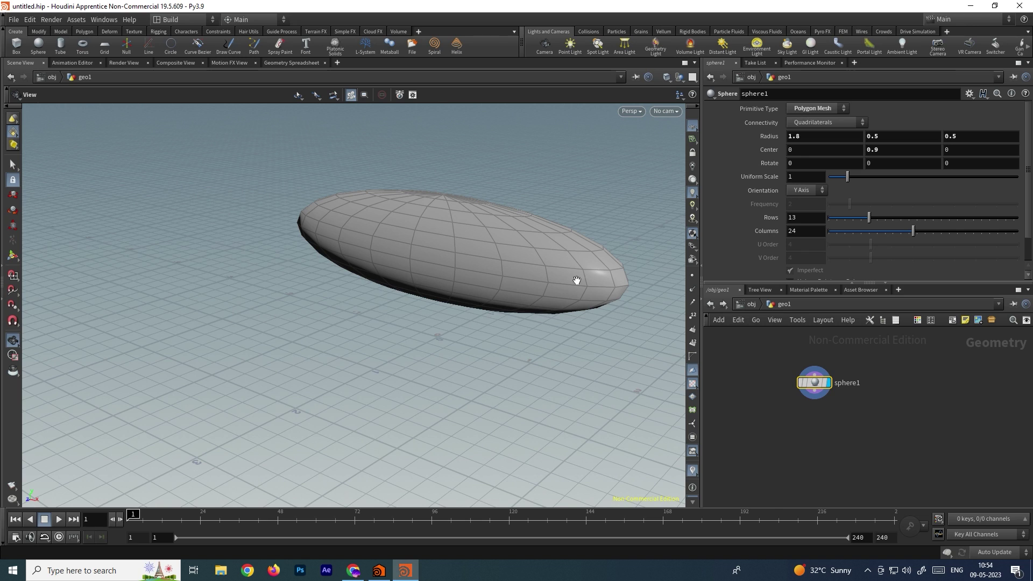
Step: Add an isooffset1 node wired below sphere1 and display its fog volume
key(Tab)
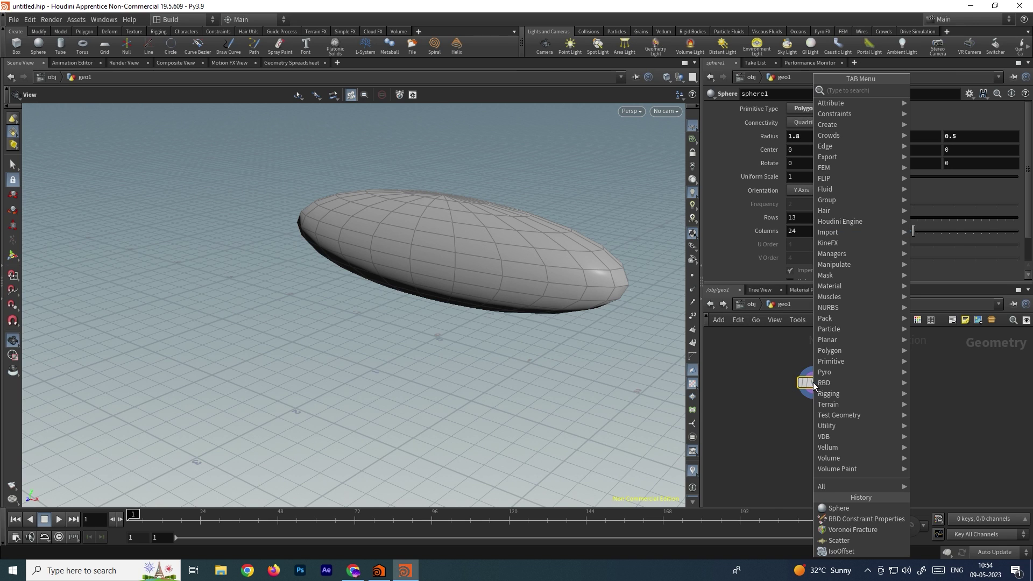
text(inflate)
key(Return)
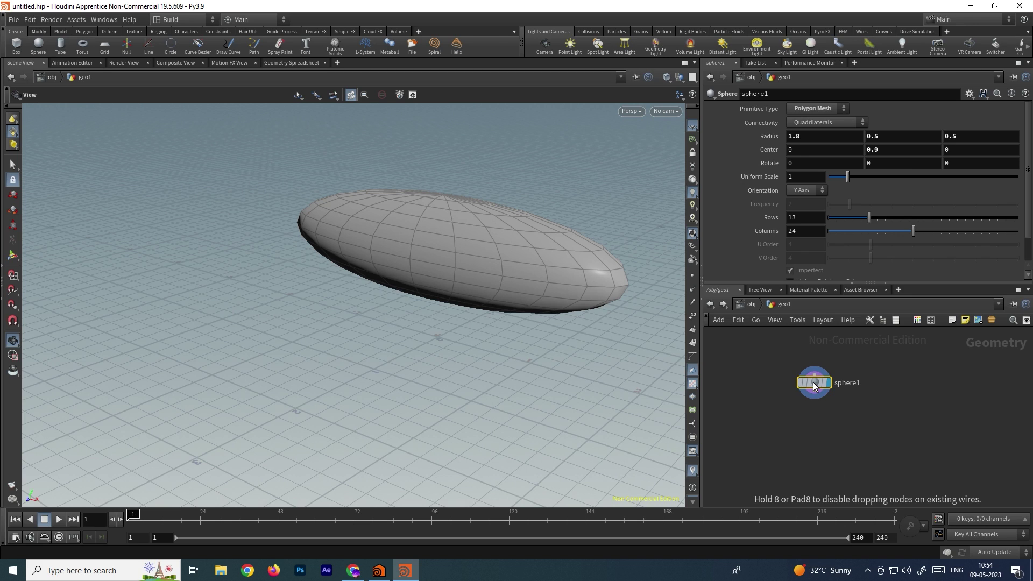
click(806, 418)
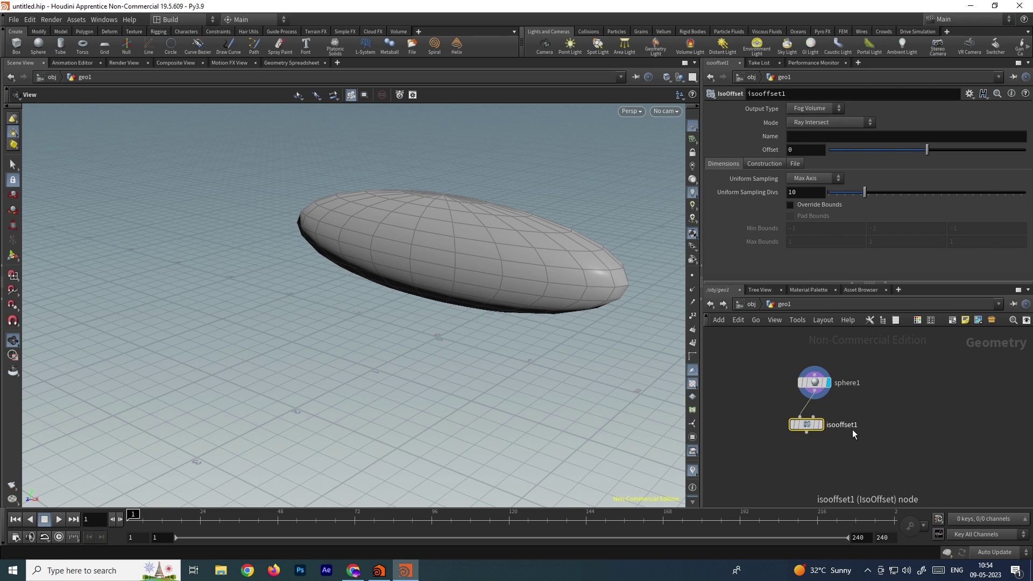
click(820, 426)
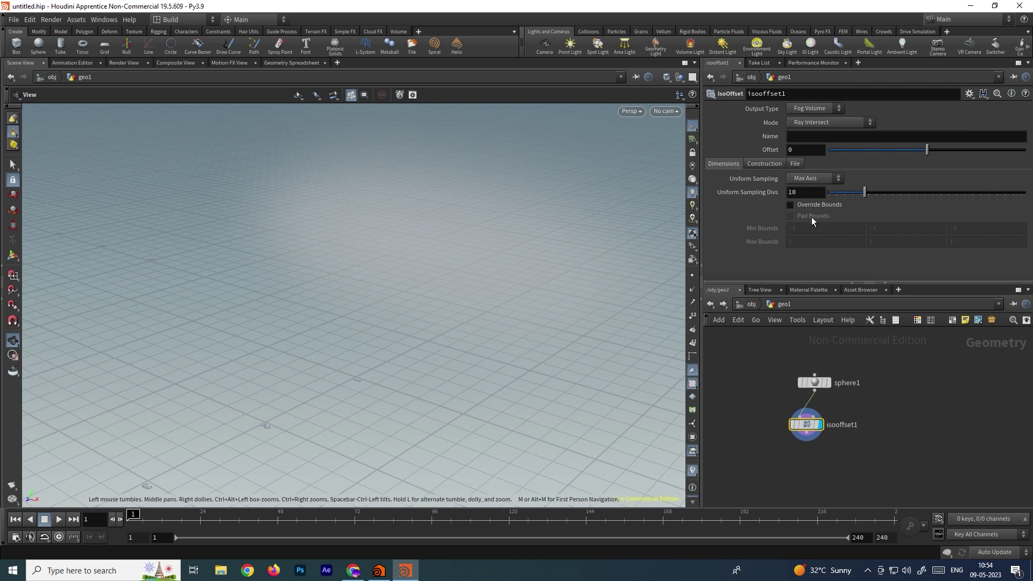
Step: Set isooffset1's Uniform Sampling Divs to 150, trying 50 first
click(802, 192)
text(50)
key(Return)
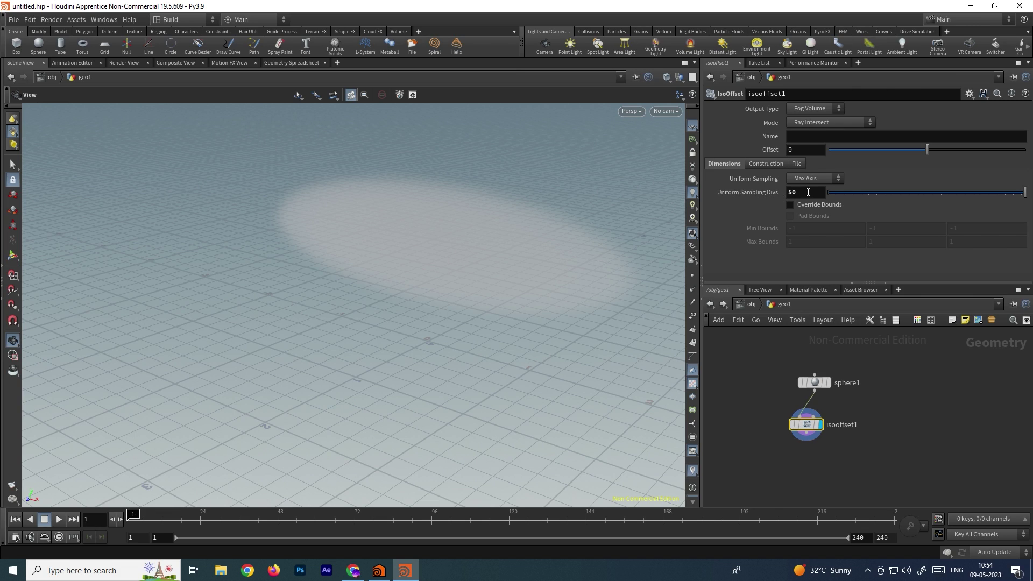
click(787, 192)
text(150)
key(Return)
drag(666, 204, 347, 203)
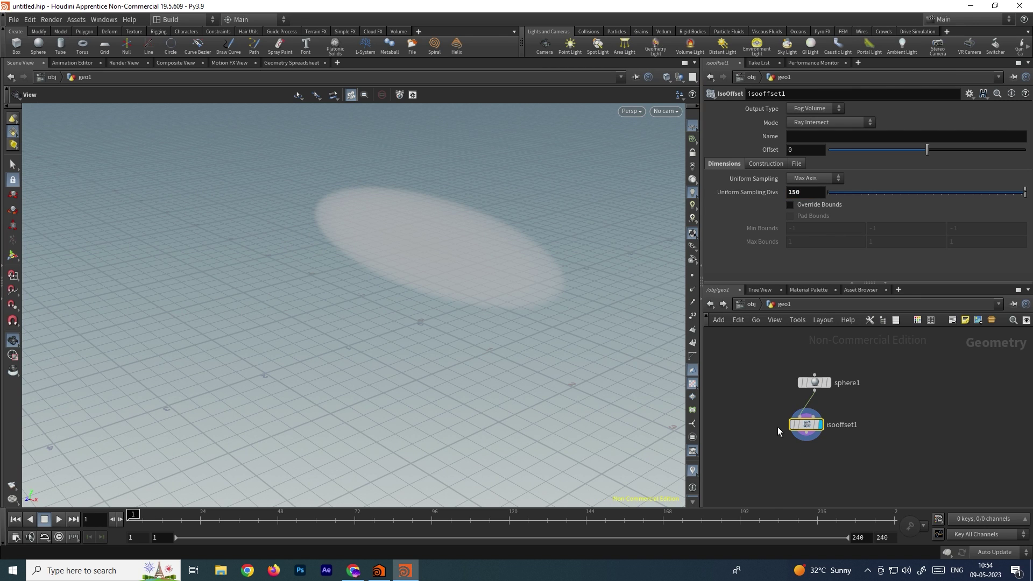
Step: Add a scatter1 node wired under isooffset1
key(Tab)
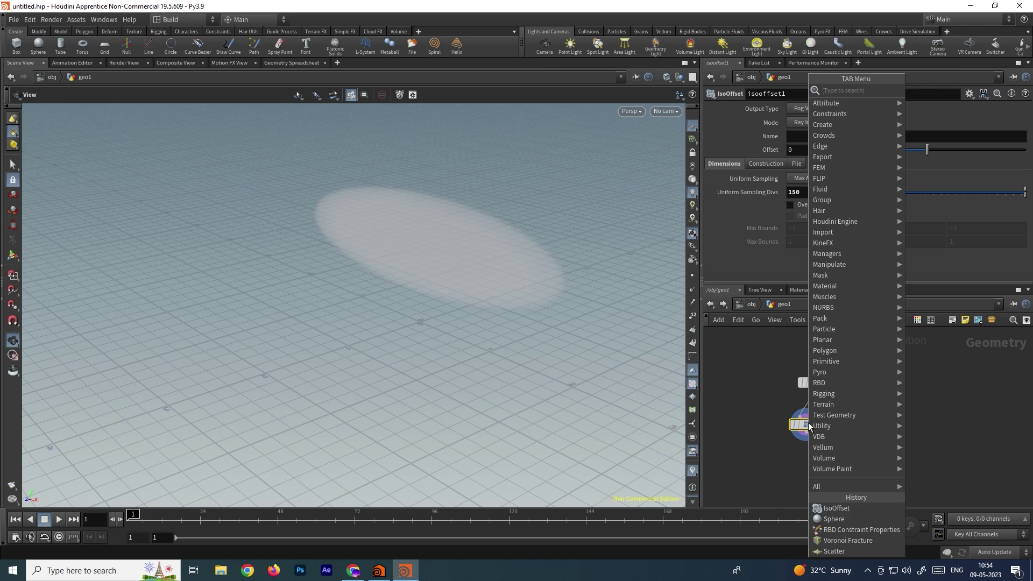
key(Escape)
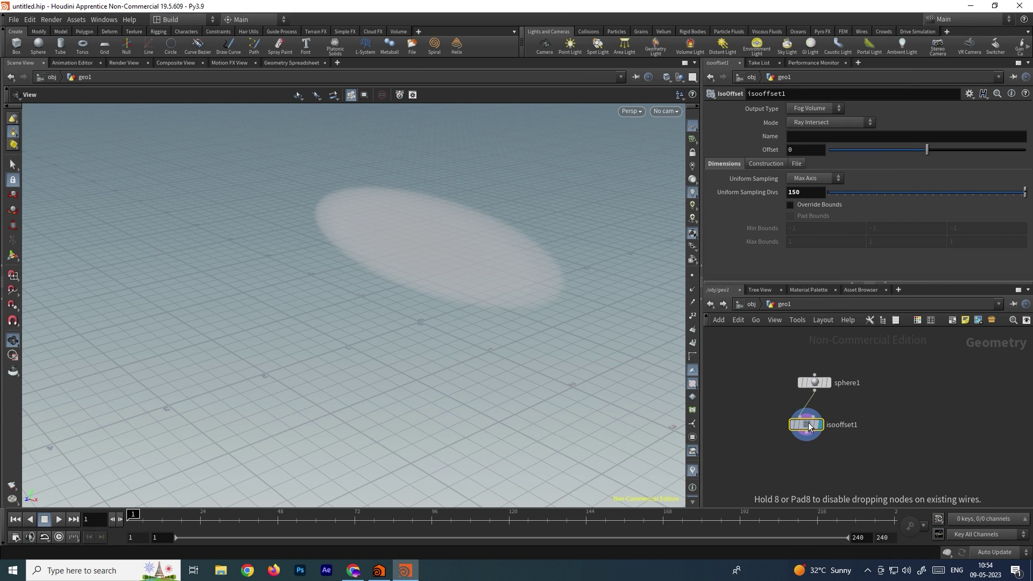
click(814, 468)
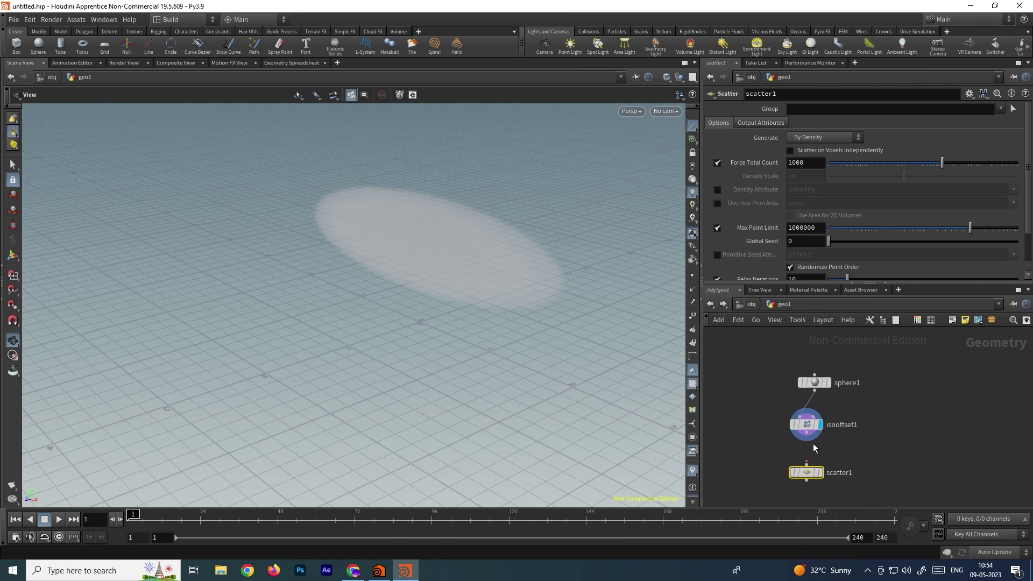
Step: Display scatter1's 1000 points and add a voronoifracture1 node below it
click(822, 473)
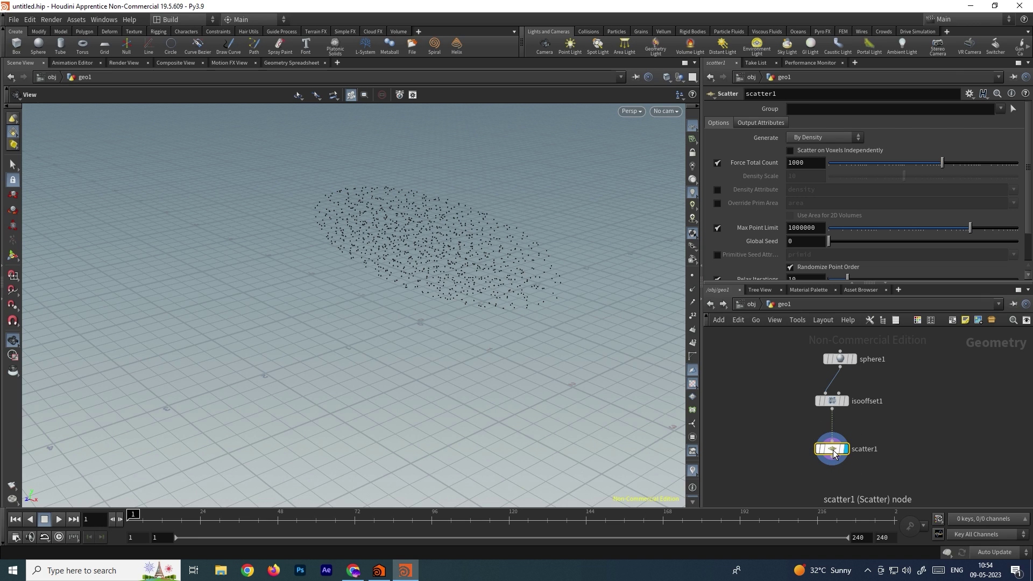
key(Tab)
text(voro)
key(Down)
key(Return)
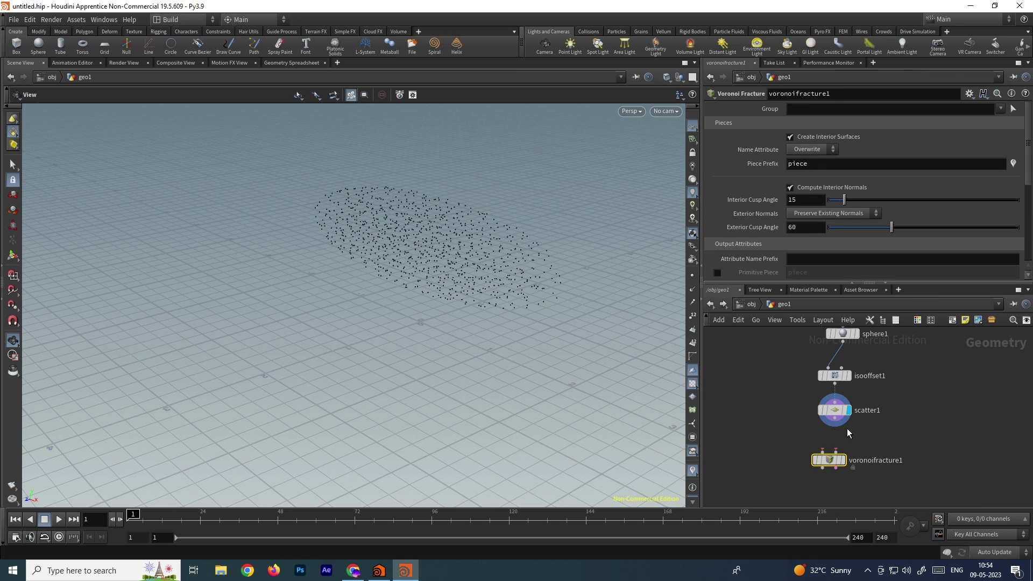
Step: Wire sphere1 into voronoifracture1's first input and scatter1 into its second
scroll(847, 428, up, 2)
click(832, 407)
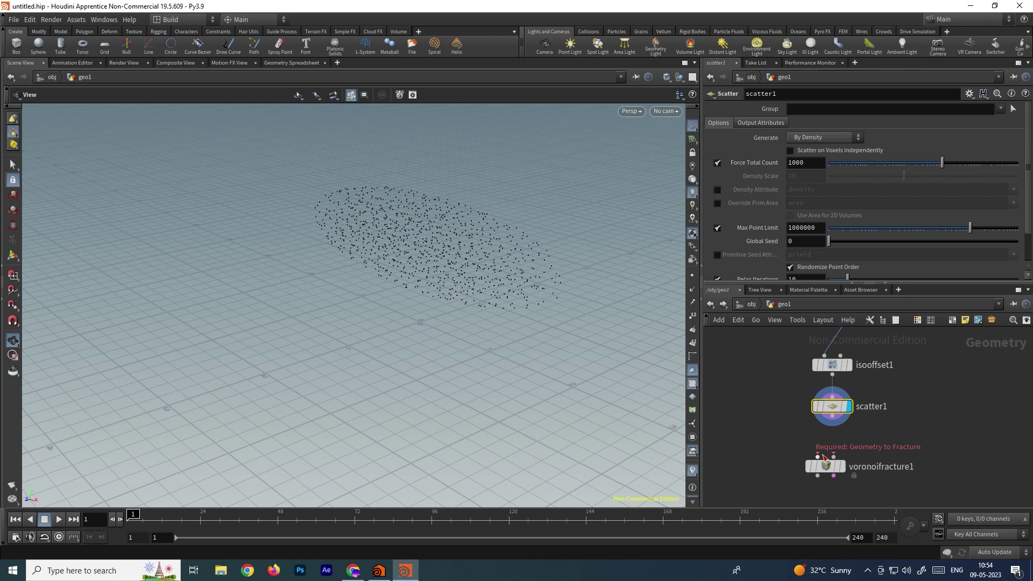
scroll(783, 431, down, 2)
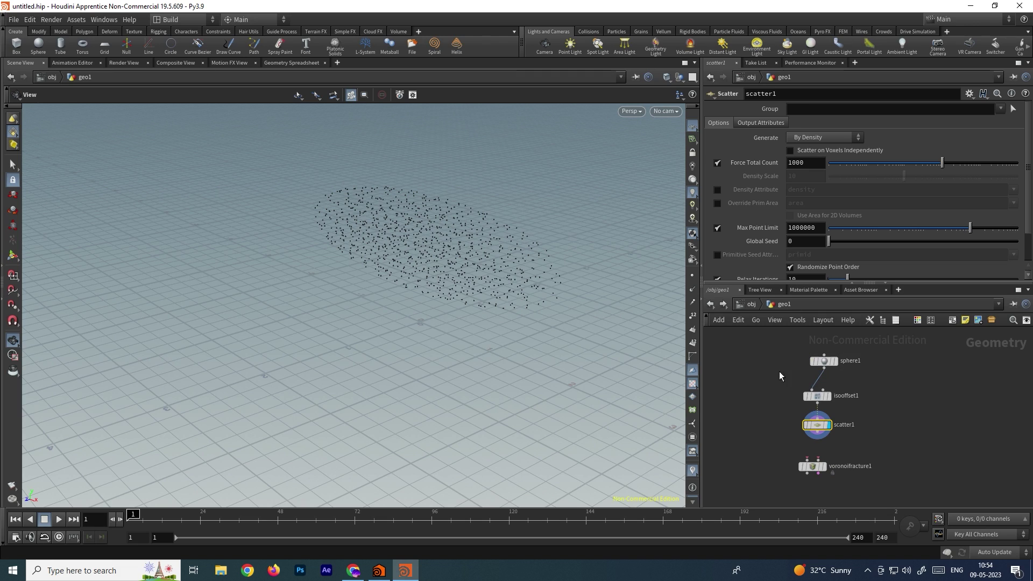
drag(823, 365, 807, 461)
scroll(829, 463, up, 3)
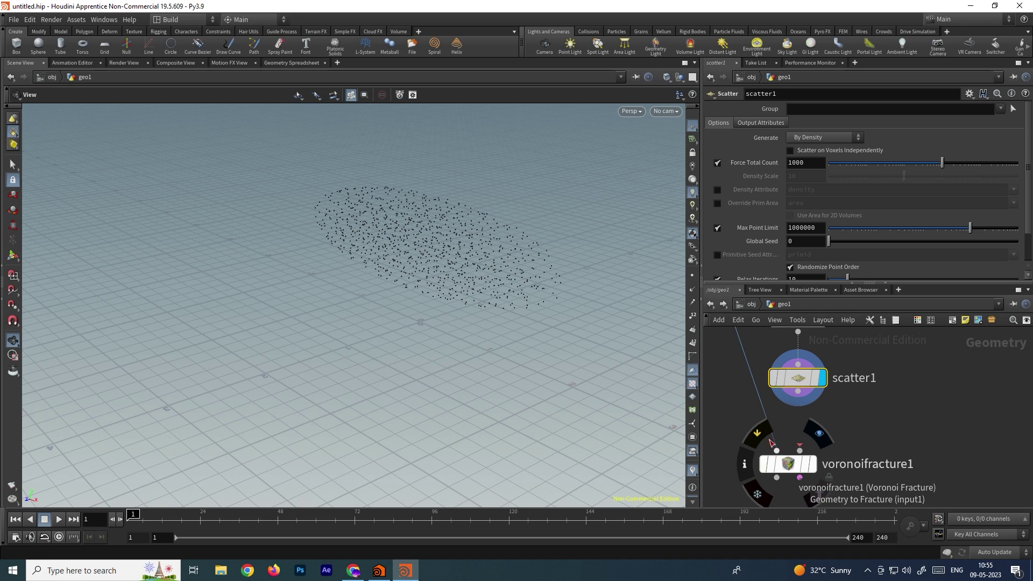
scroll(769, 438, down, 3)
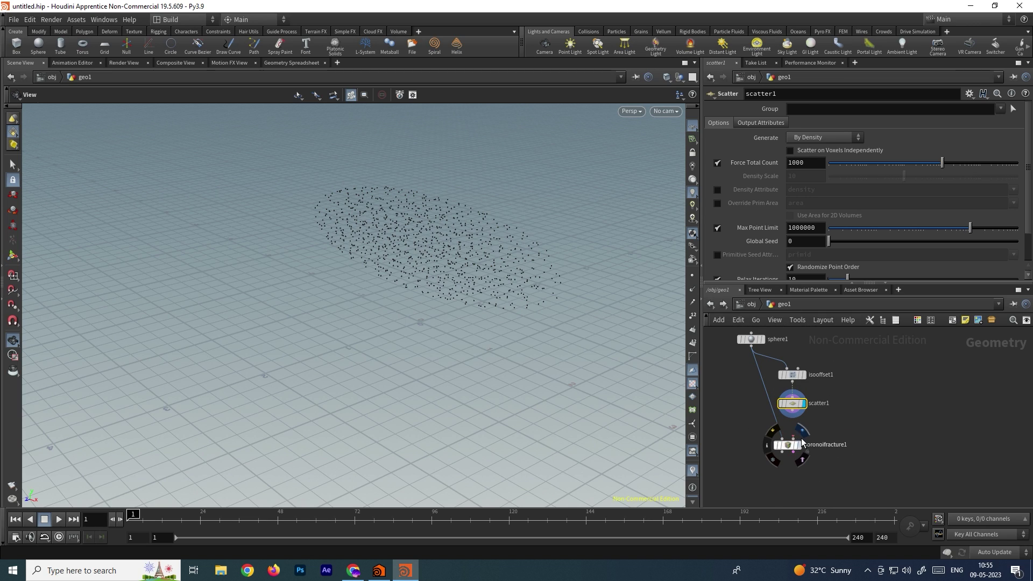
drag(791, 413, 796, 442)
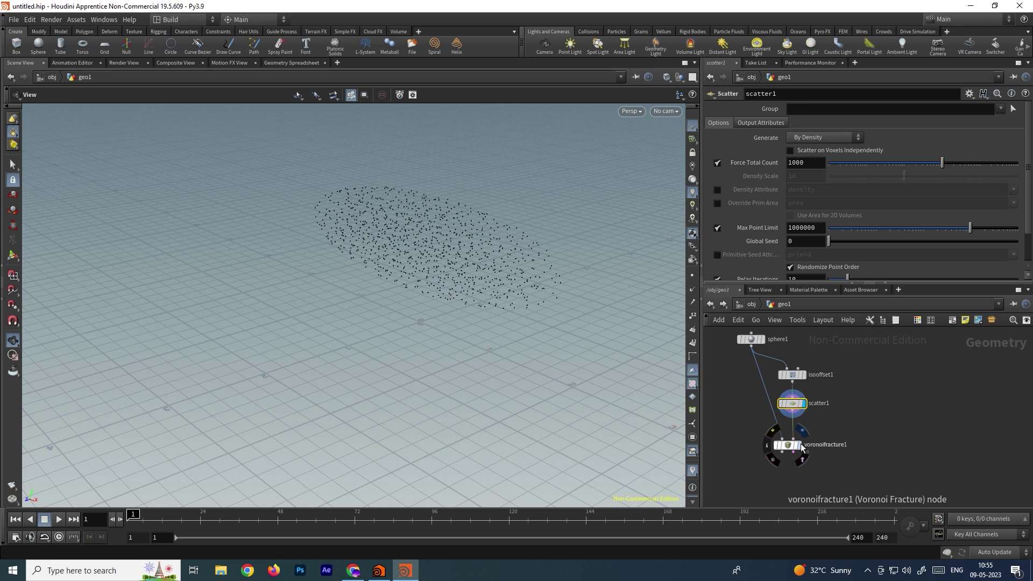
drag(506, 254, 473, 309)
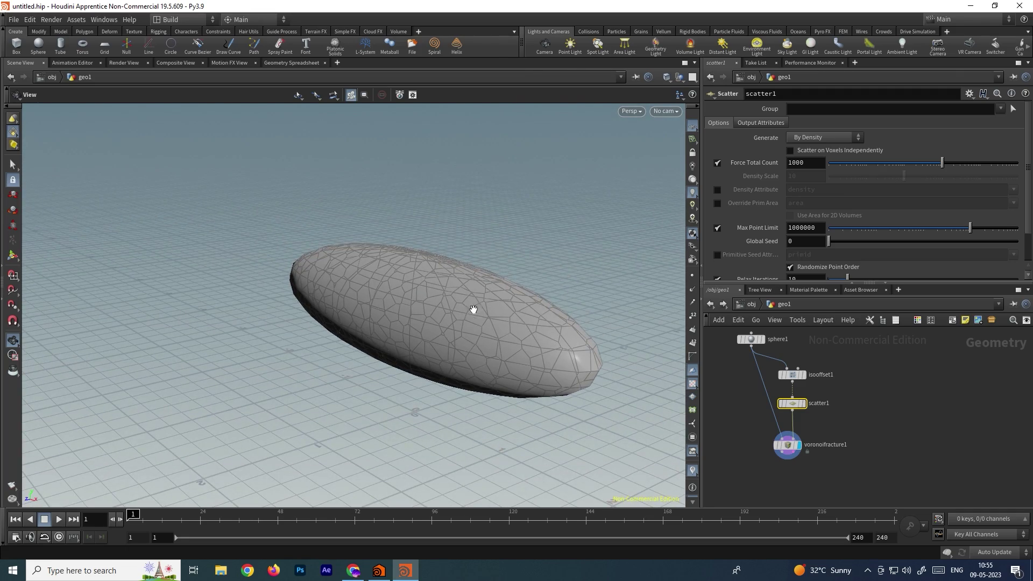
Step: Auto-lay out the network and recommit isooffset1's Uniform Sampling Divs value
key(l)
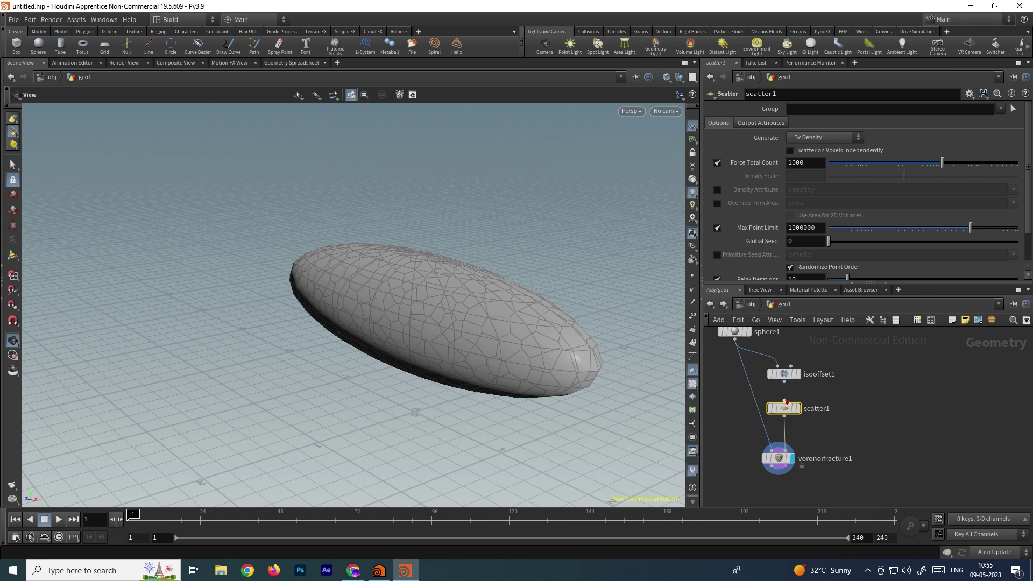
click(785, 374)
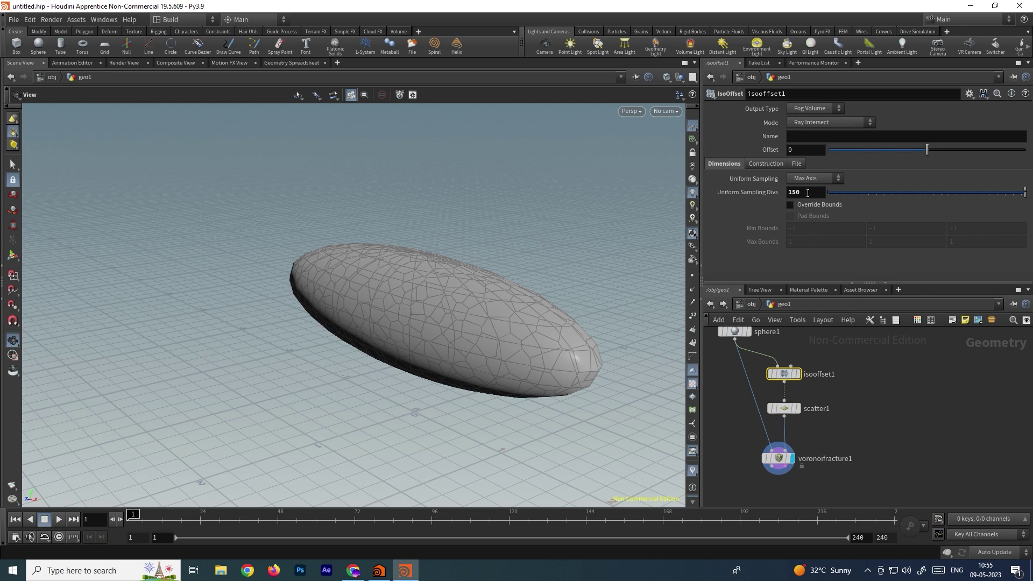
drag(810, 191, 778, 192)
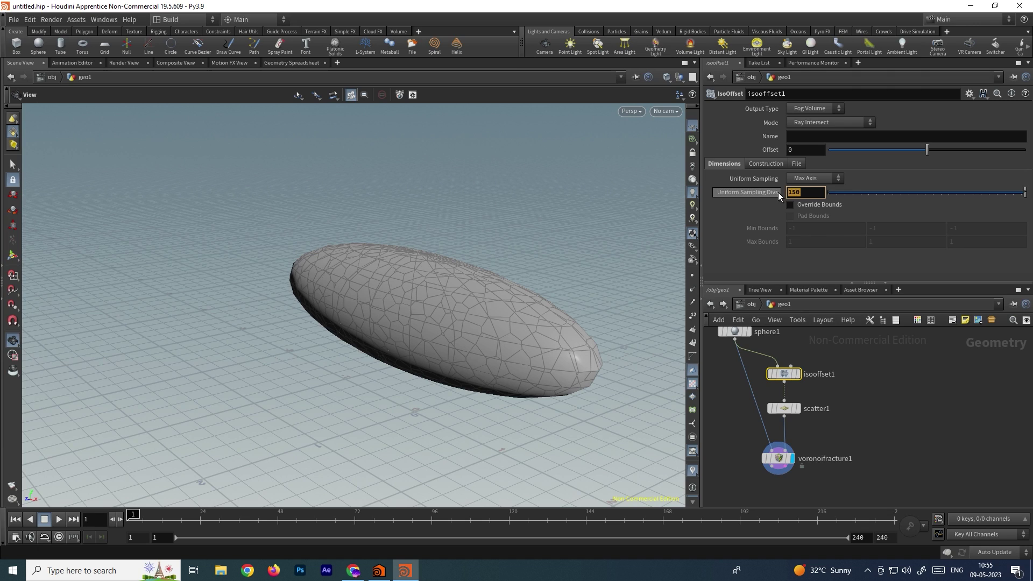
key(Return)
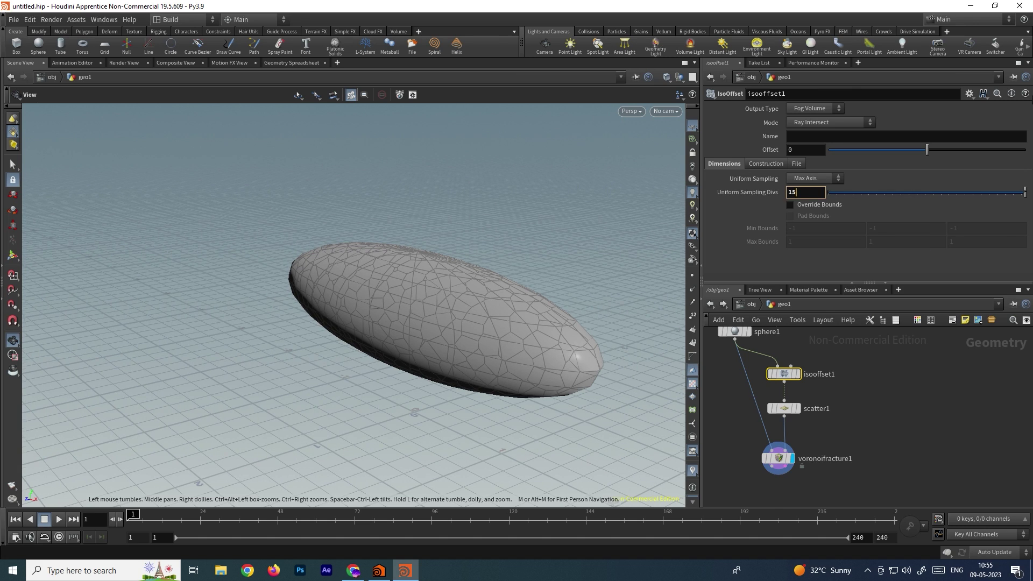
middle_drag(863, 467, 864, 428)
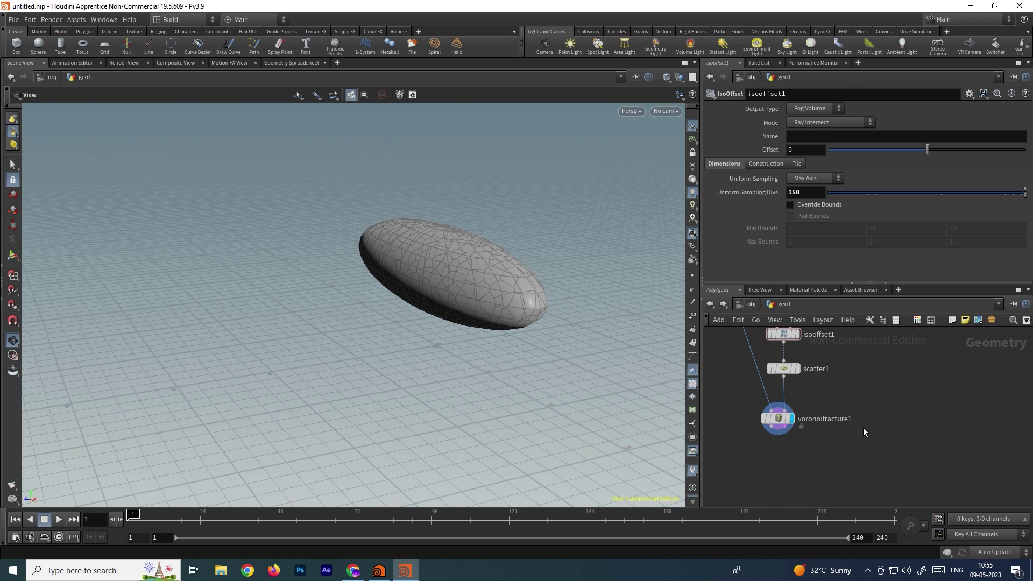
Step: Add an rbdconstraintproperties1 node under voronoifracture1, wired from its outputs, and display it
click(780, 422)
key(Tab)
text(rbd)
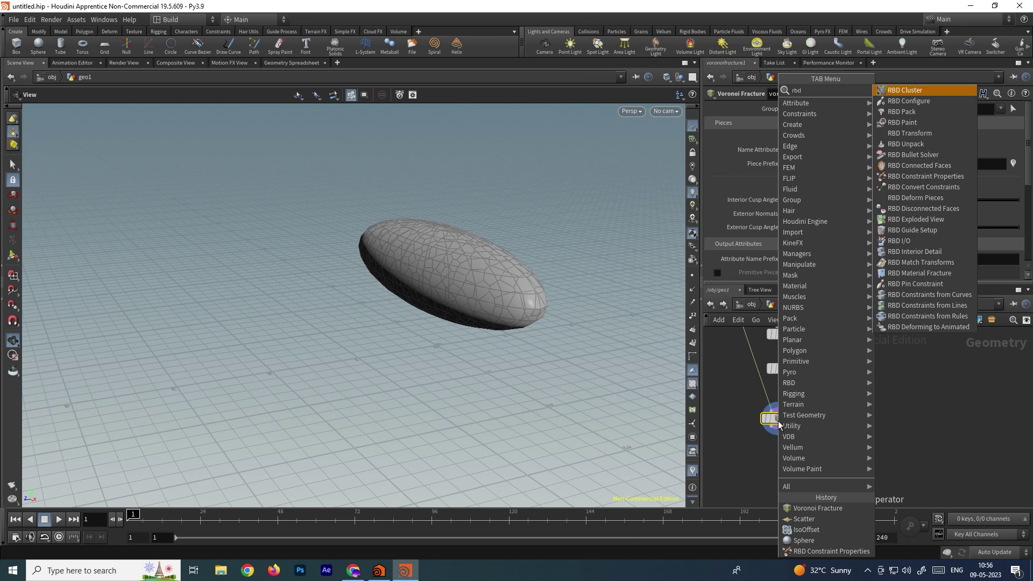
text(co)
key(Down)
key(Down)
key(Down)
key(Return)
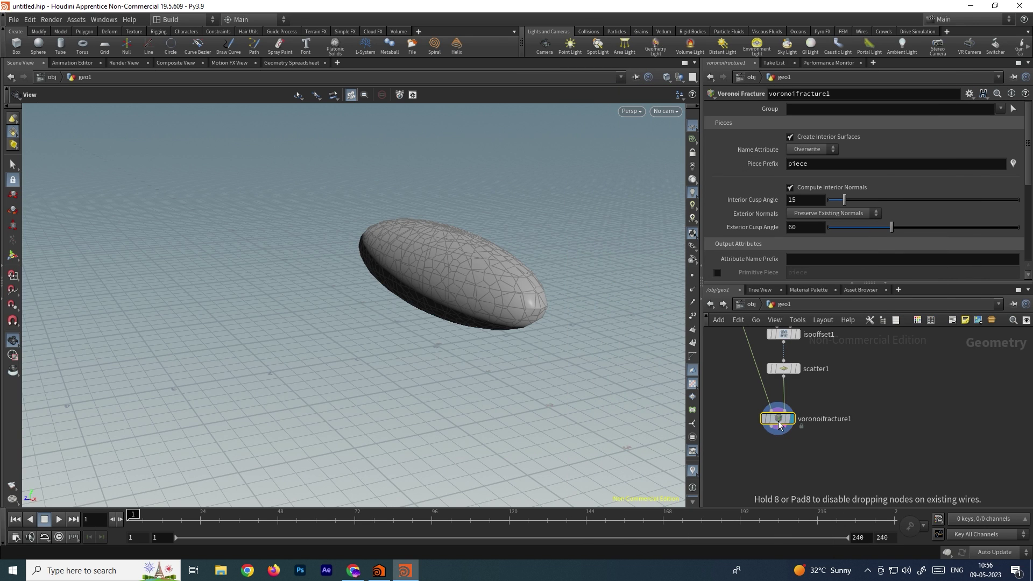
click(771, 470)
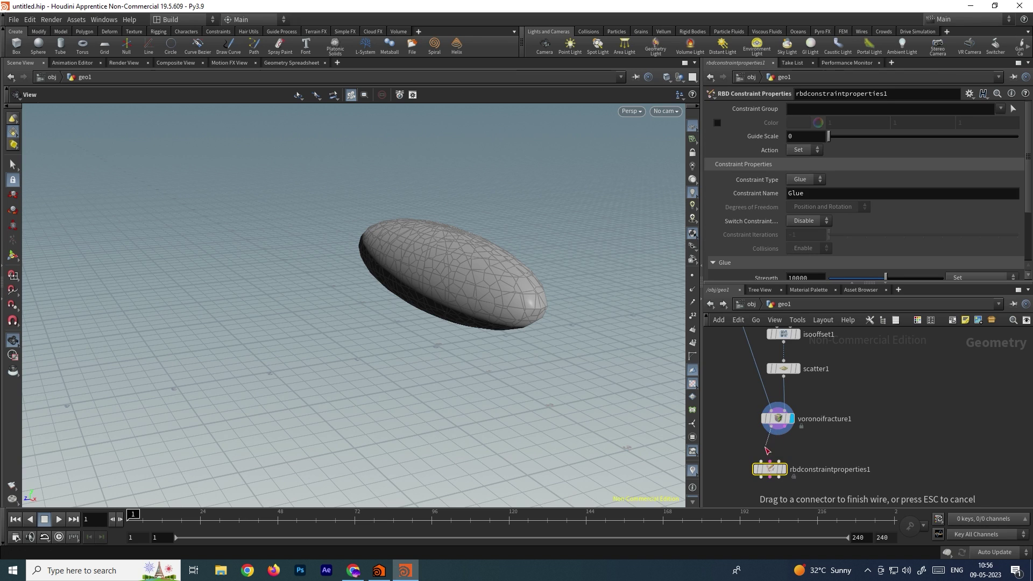
drag(786, 430, 770, 462)
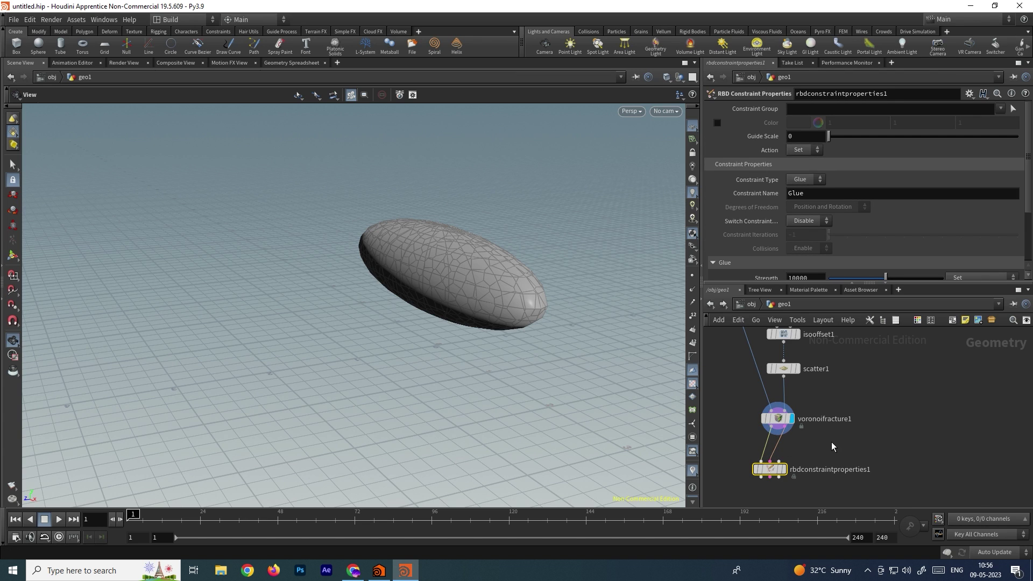
click(783, 469)
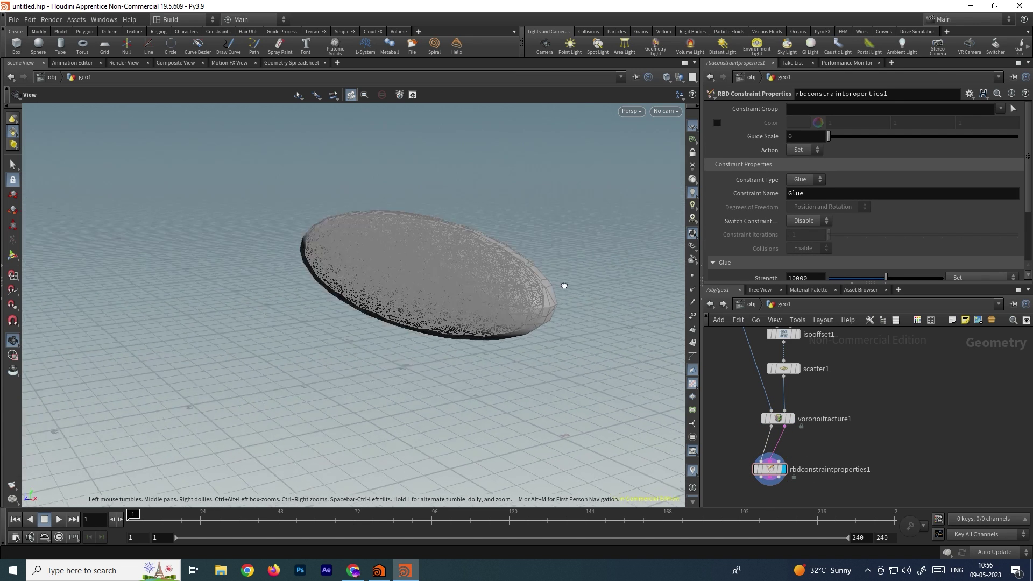
Step: Keep Glue as the constraint type and redisplay the fractured geometry
click(800, 180)
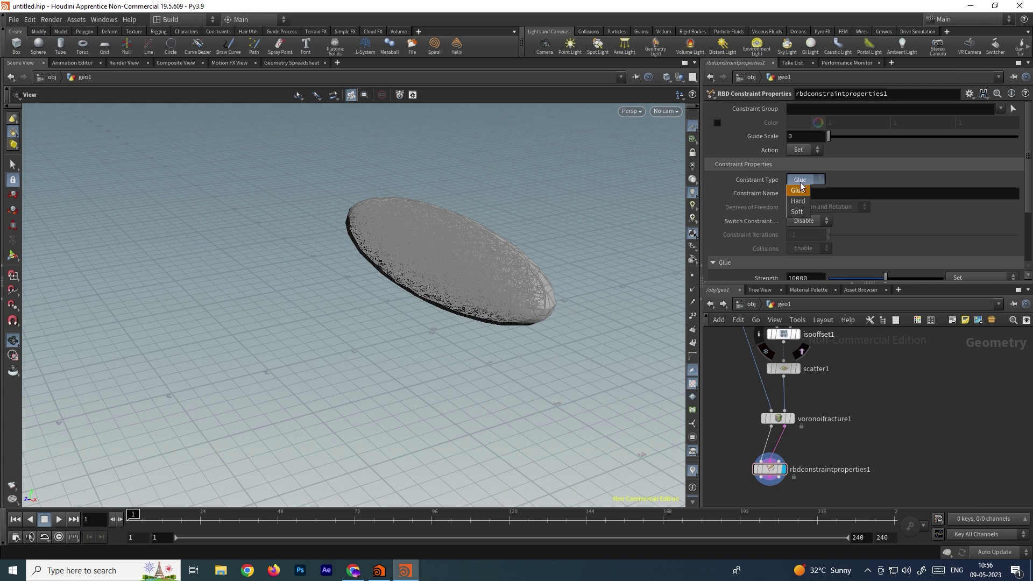
click(798, 190)
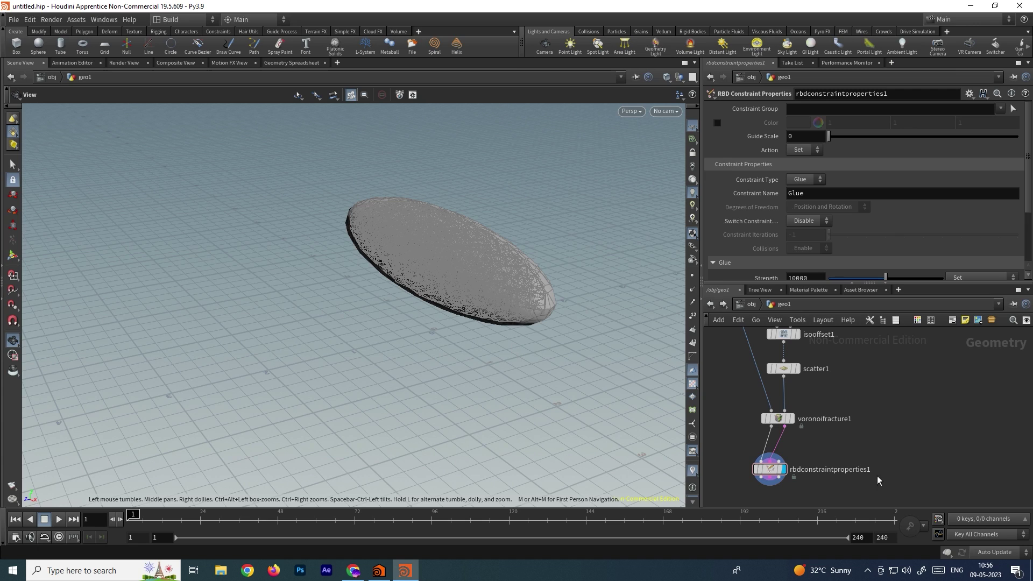
click(791, 419)
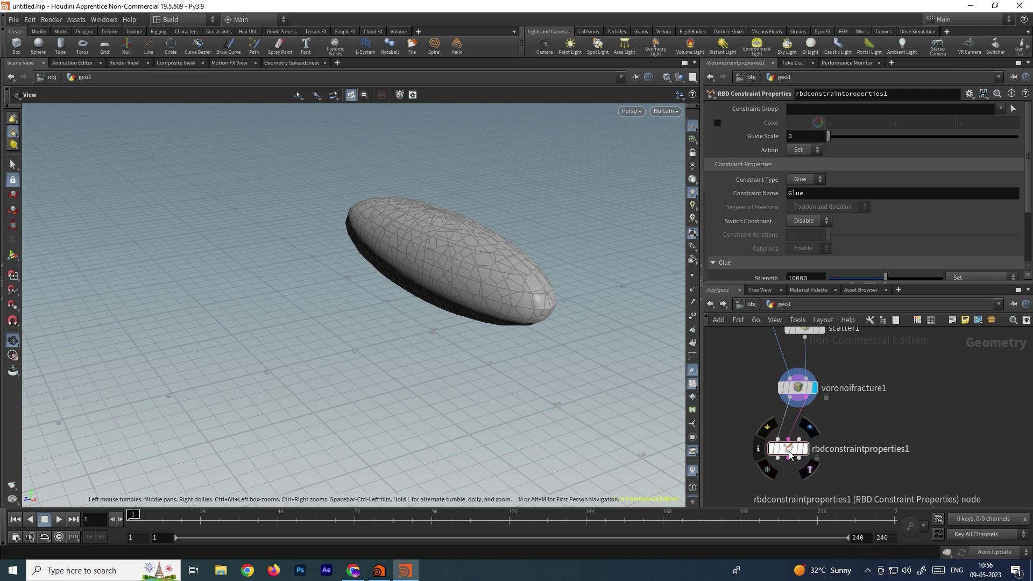
Step: Add rbdconfigure1 below the constraint node, wire it in, and display it
key(Tab)
text(rbd)
key(Down)
key(Return)
click(771, 482)
click(781, 441)
click(760, 471)
click(787, 482)
drag(484, 288, 475, 256)
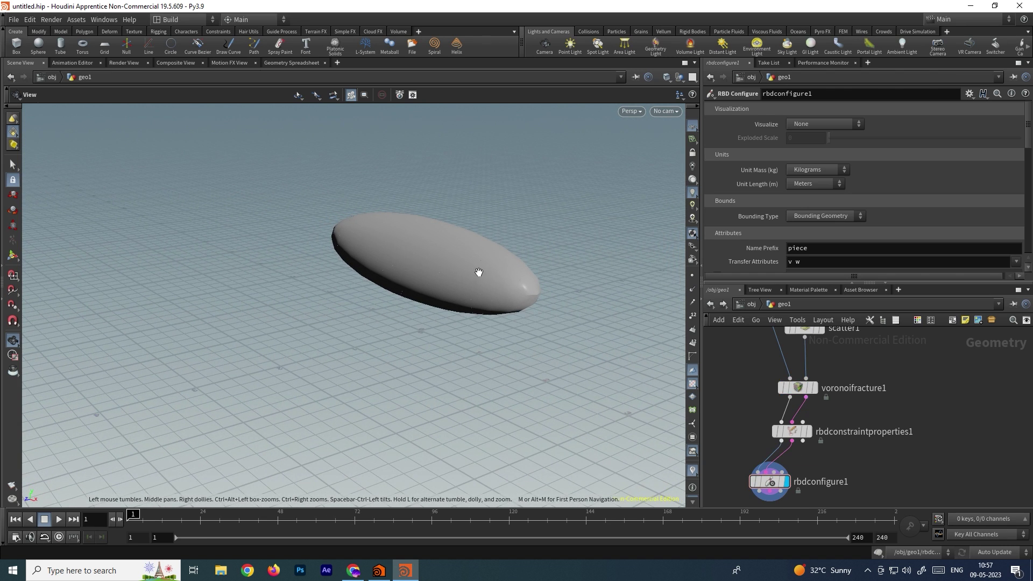
Step: Add an rbdbulletsolver1 node fed by rbdconfigure1's output
middle_drag(789, 430, 792, 390)
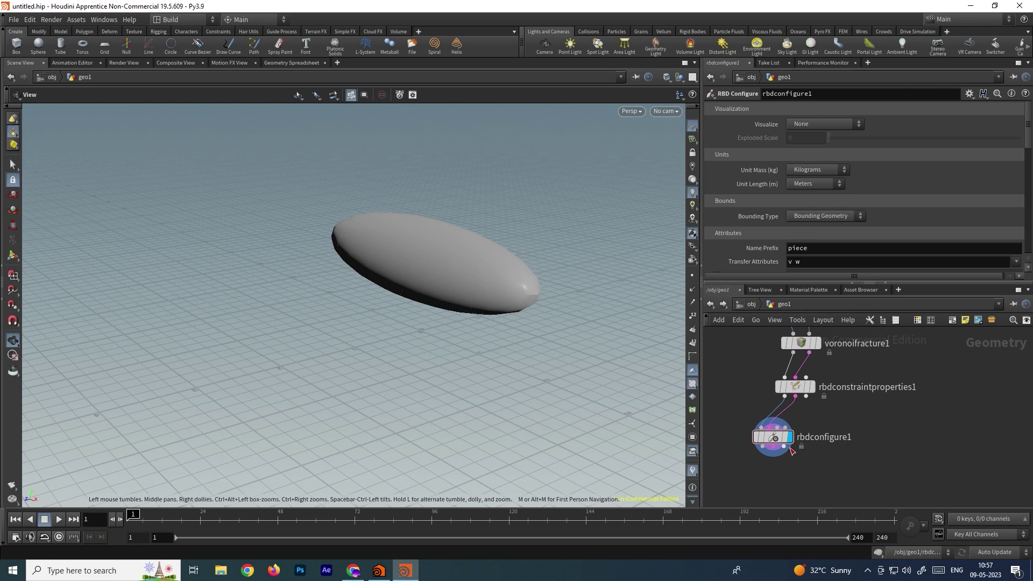
key(Tab)
text(bull)
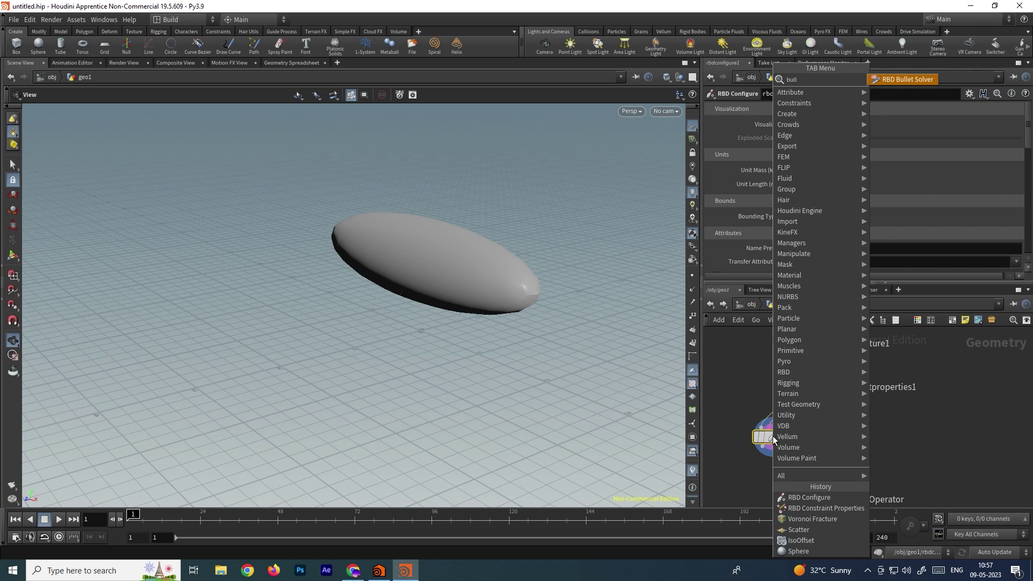
key(Return)
click(762, 479)
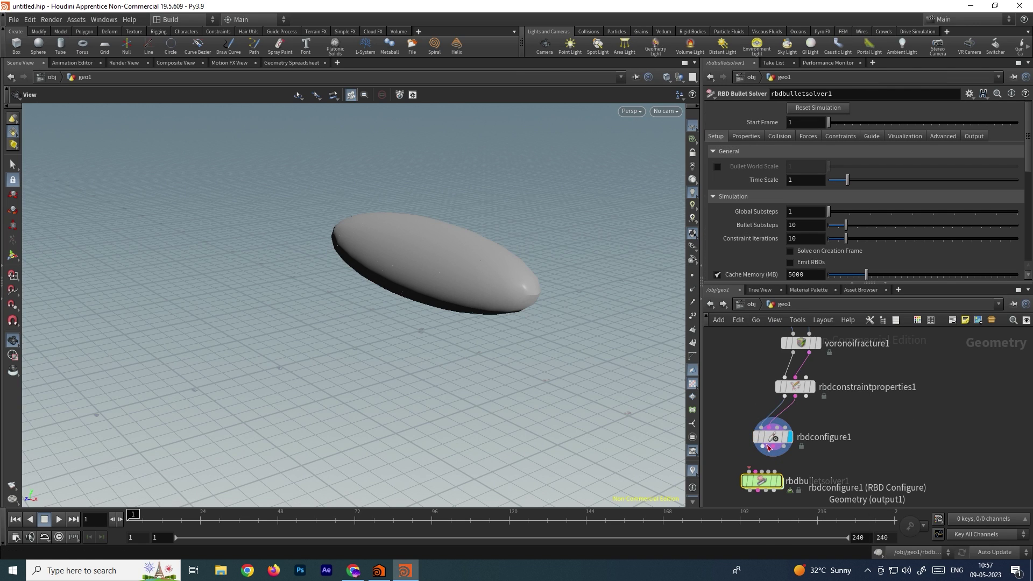
drag(766, 454, 763, 471)
scroll(762, 471, down, 1)
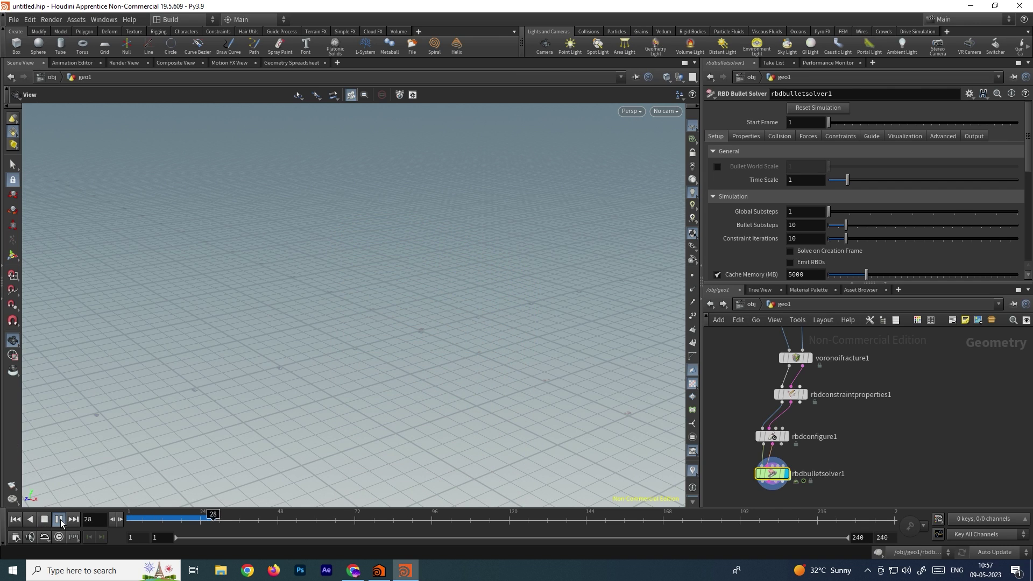
Step: Give the solver a Ground Plane collision at Position Y -1.4
click(44, 519)
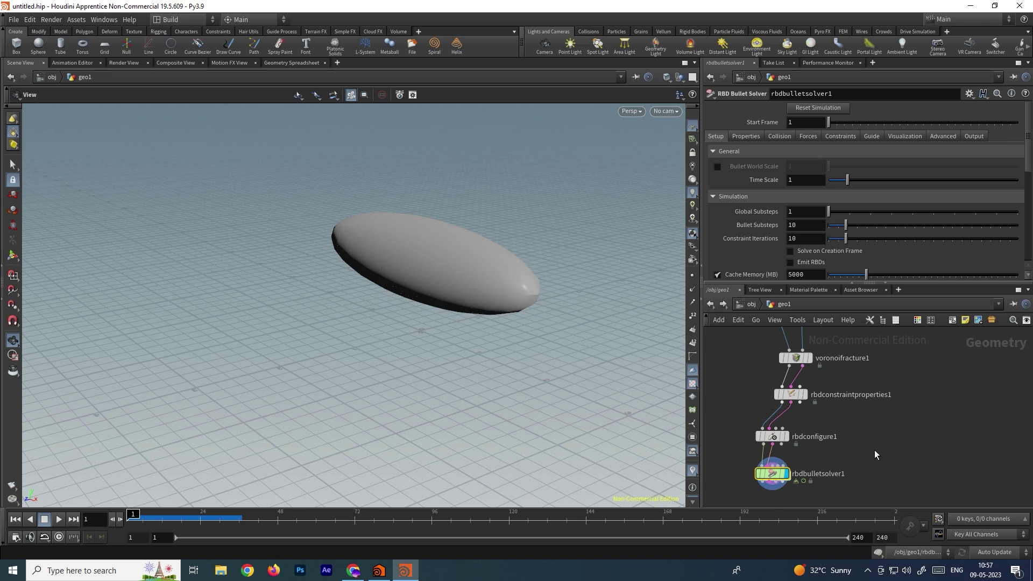
click(778, 135)
scroll(742, 219, down, 3)
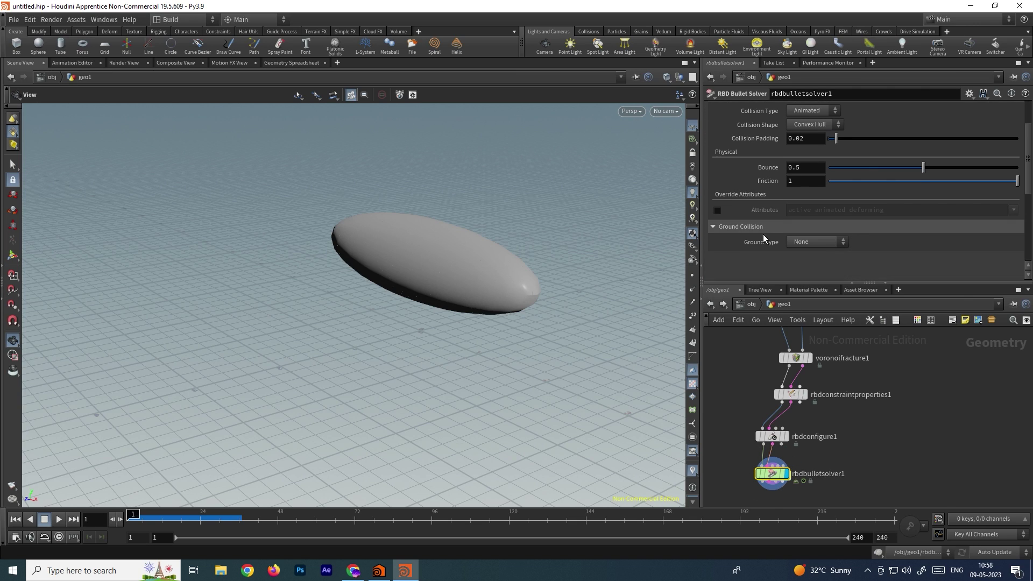
click(806, 242)
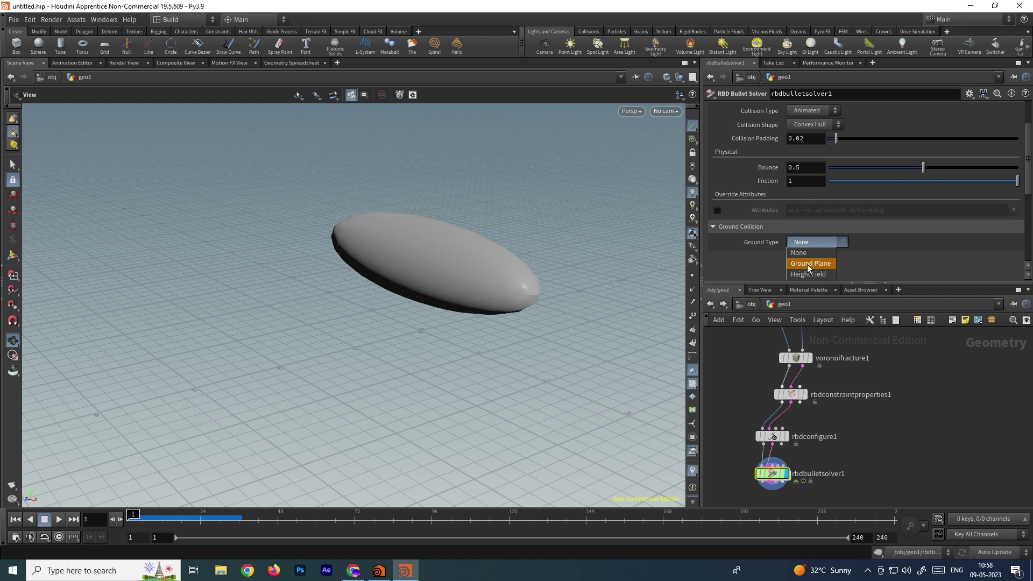
click(812, 263)
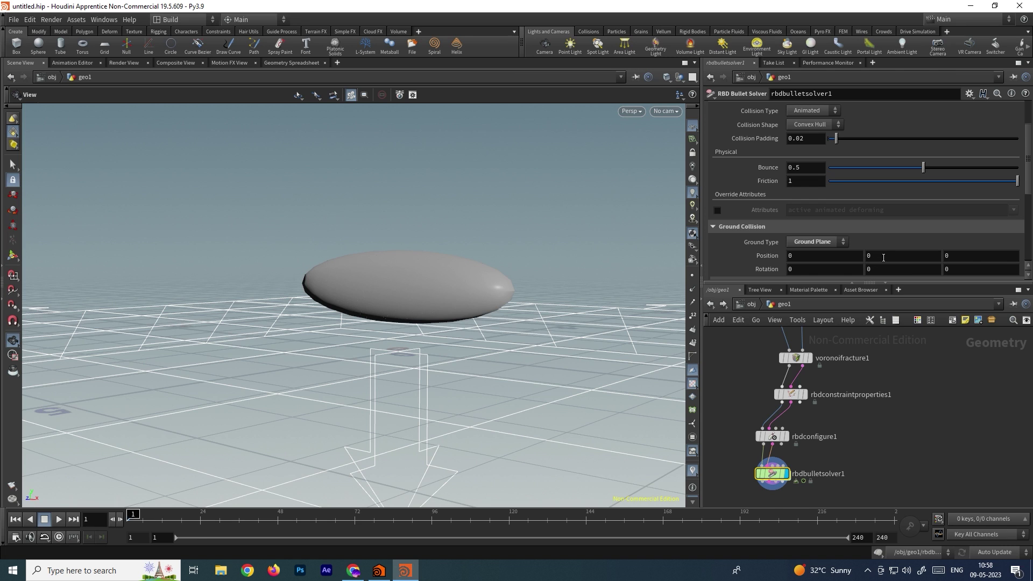
scroll(892, 256, down, 1)
middle_drag(874, 242, 791, 241)
drag(533, 291, 530, 312)
Step: Play the simulation to watch the ellipsoid land, then rewind to frame 1
click(60, 519)
click(60, 519)
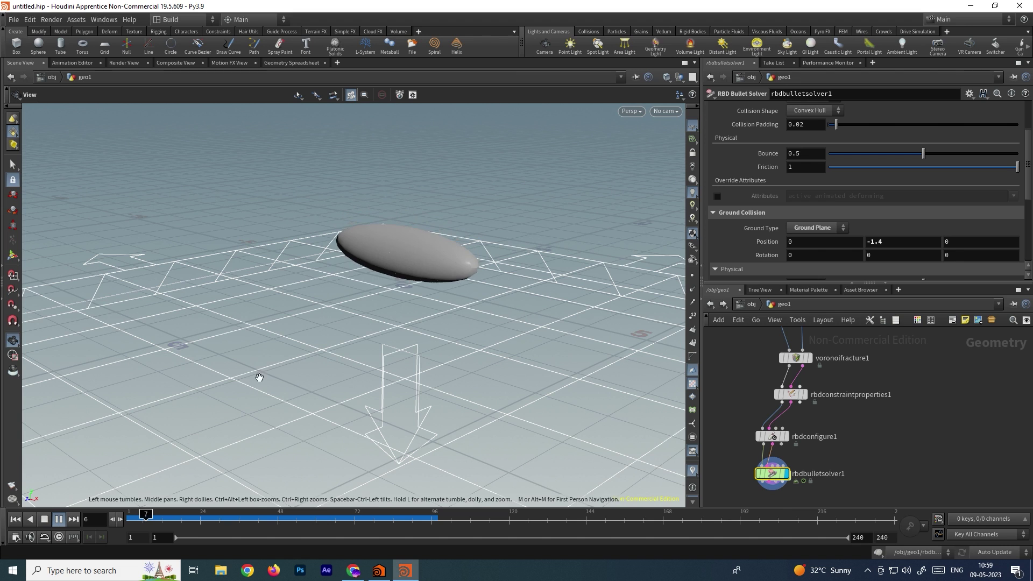
drag(379, 388, 408, 333)
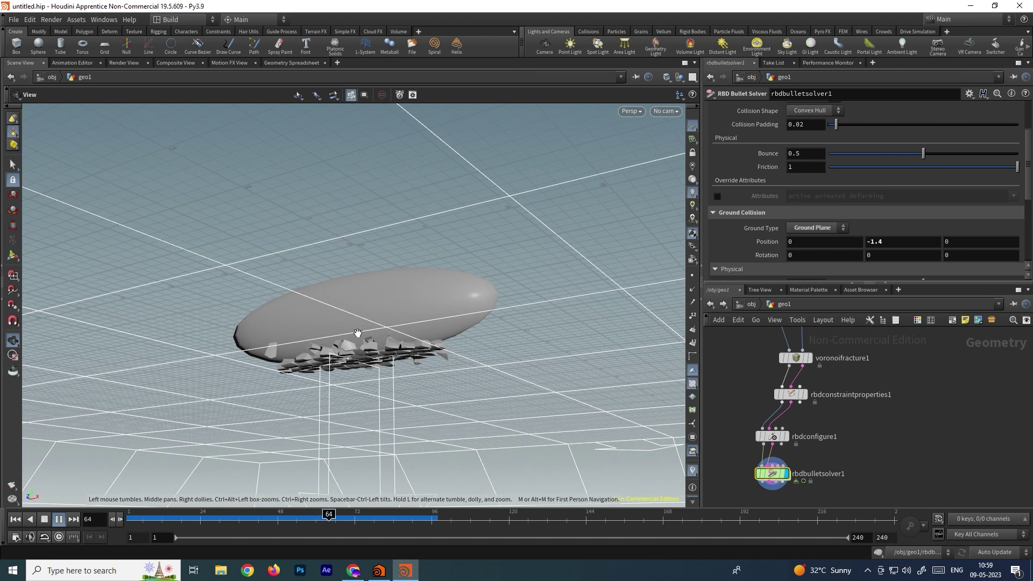
key(Up)
key(ctrl+Up)
drag(380, 333, 484, 355)
scroll(770, 426, up, 5)
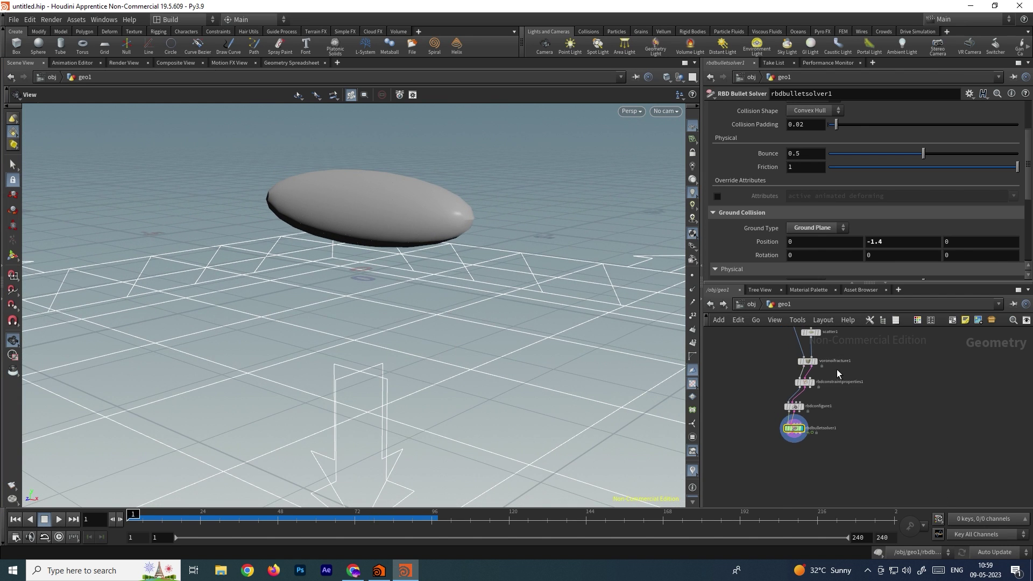
Step: Lower rbdconstraintproperties1's glue strength from 10000 to 1415 and test the fall
click(769, 421)
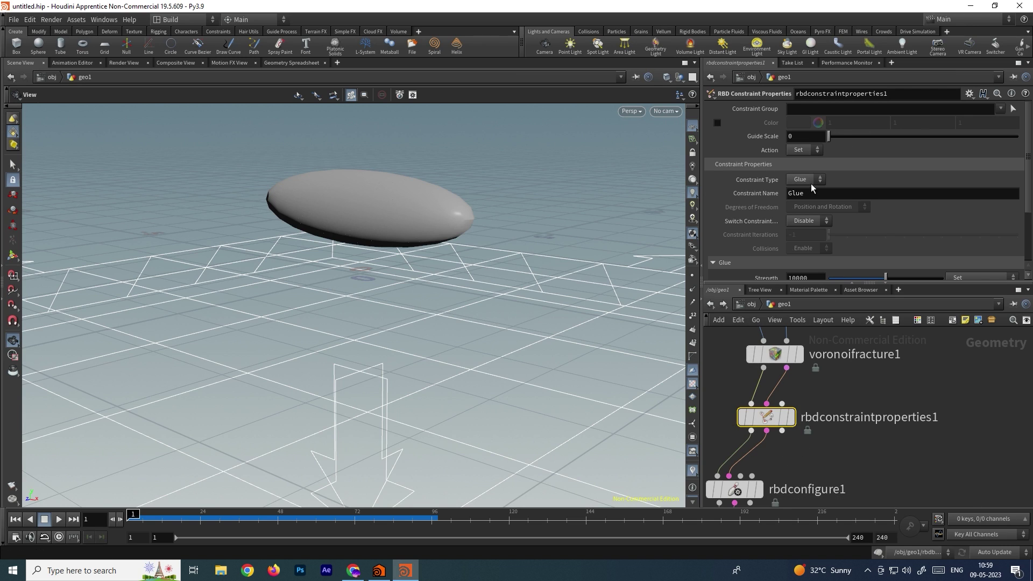
drag(355, 237, 375, 232)
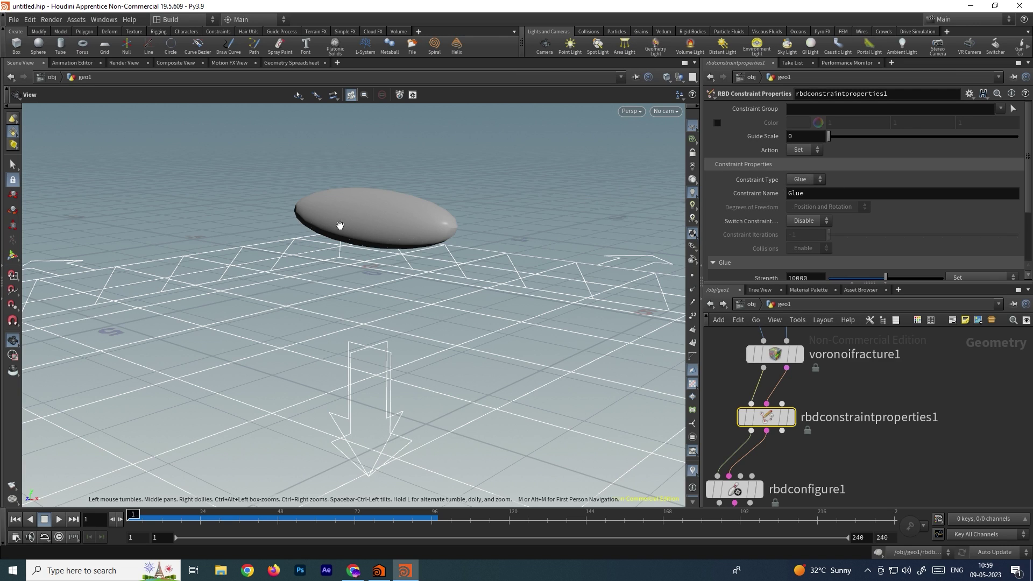
scroll(808, 223, down, 3)
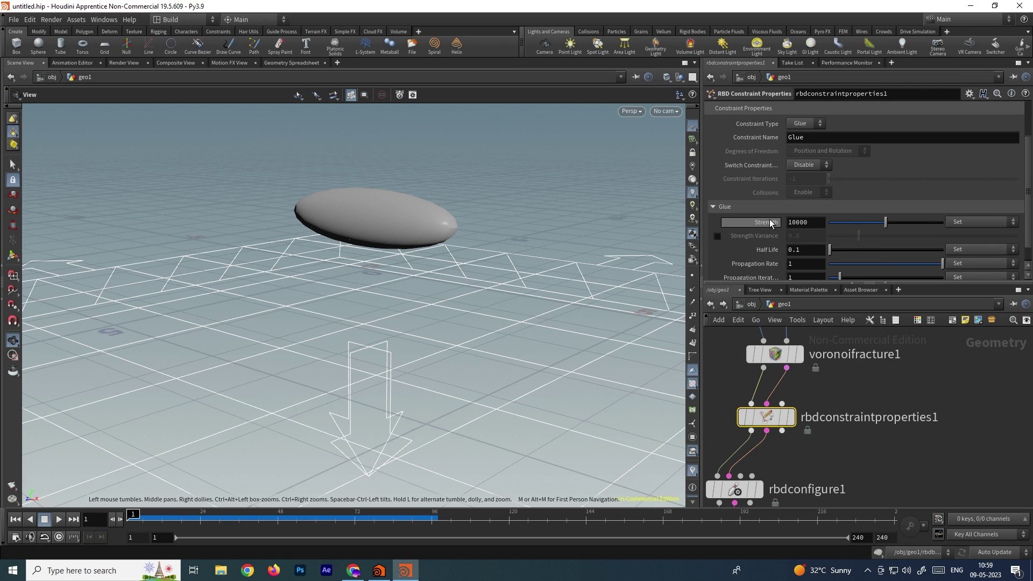
drag(885, 222, 837, 232)
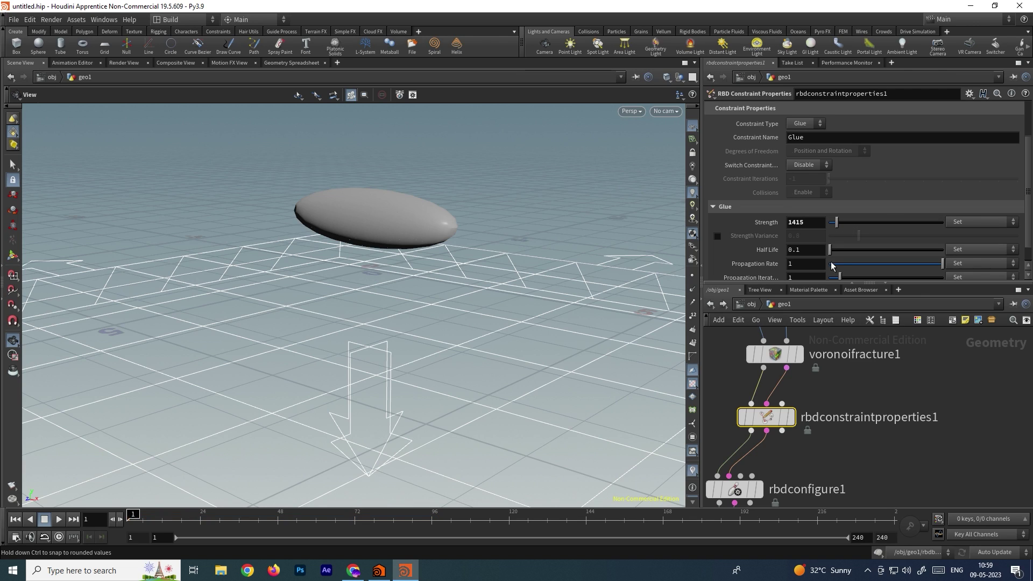
click(59, 520)
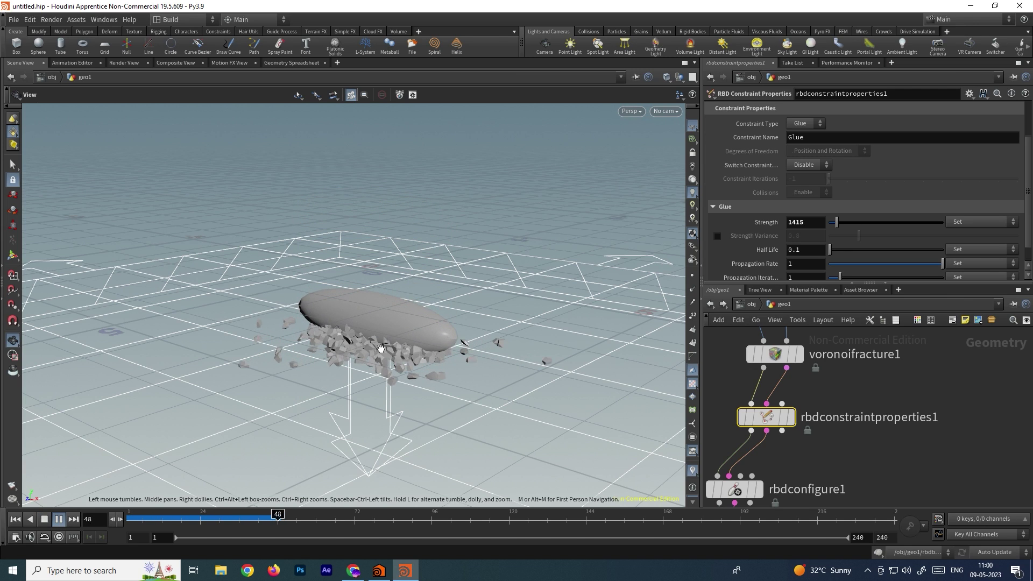
key(Escape)
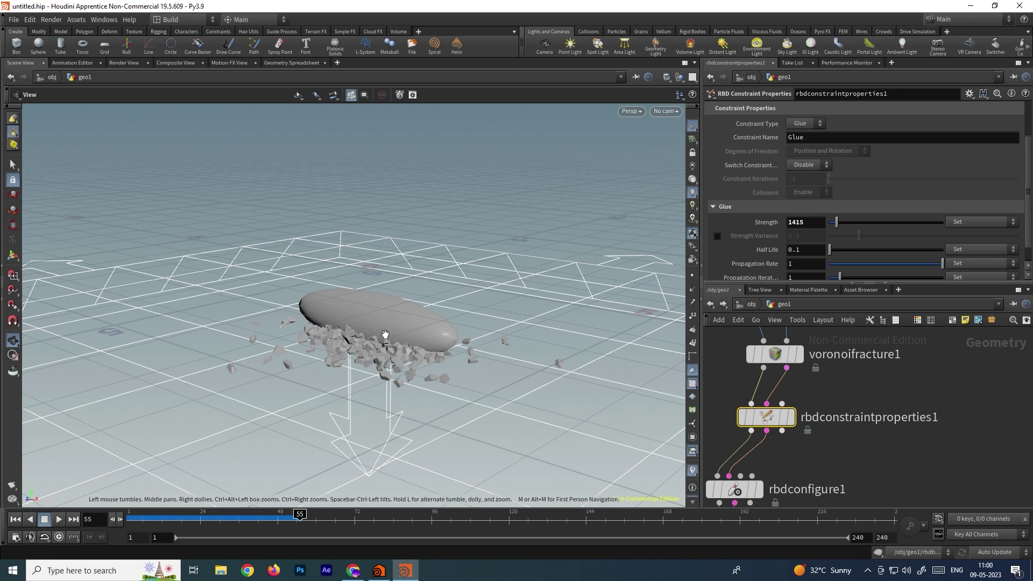
click(15, 519)
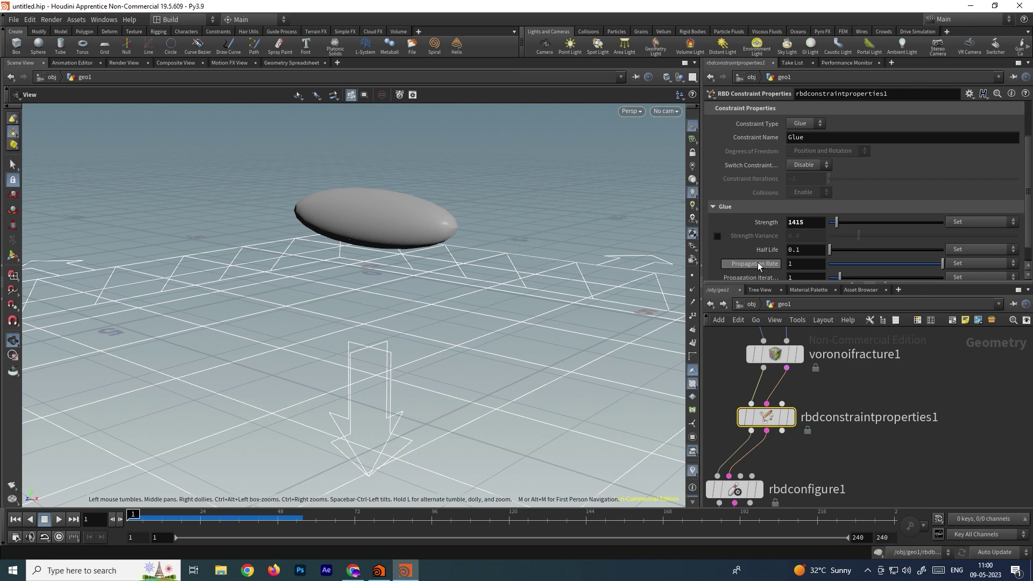
Step: Drop the glue strength to 0 and replay the crumbling ellipsoid
drag(835, 225, 829, 223)
click(59, 519)
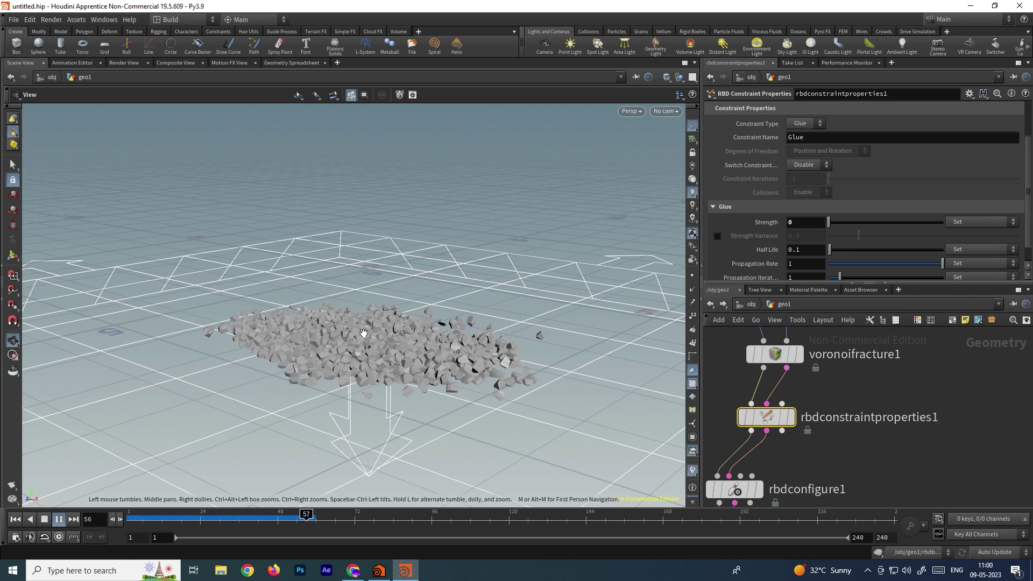
click(15, 519)
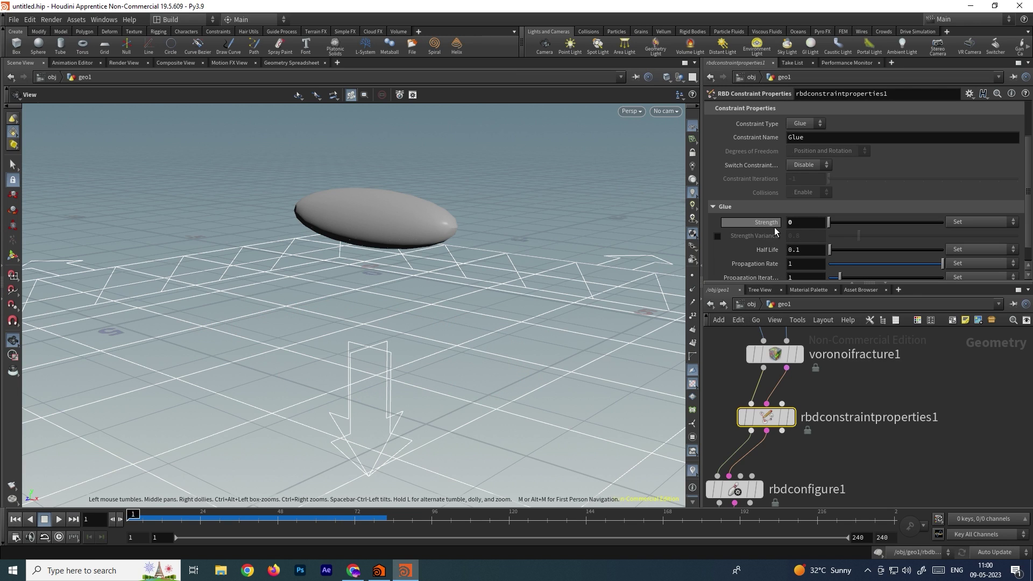
Step: Switch the constraint type to Soft and play the simulation
click(805, 123)
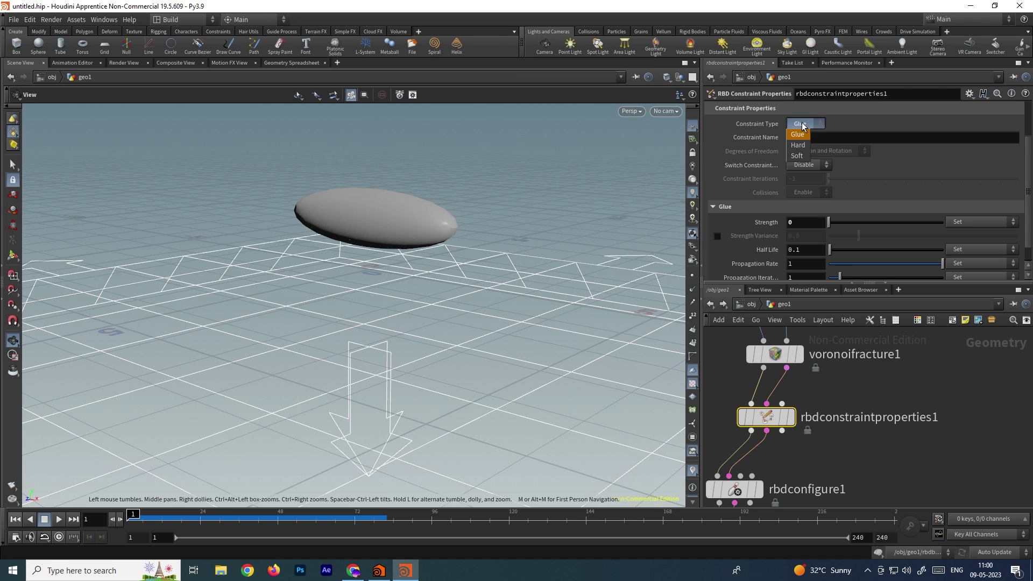
click(801, 156)
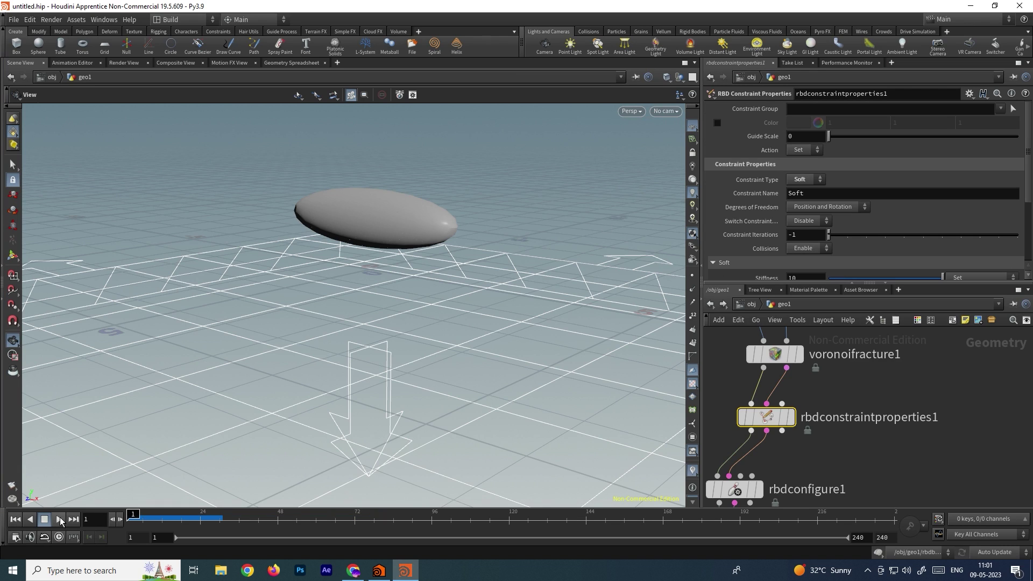
click(59, 520)
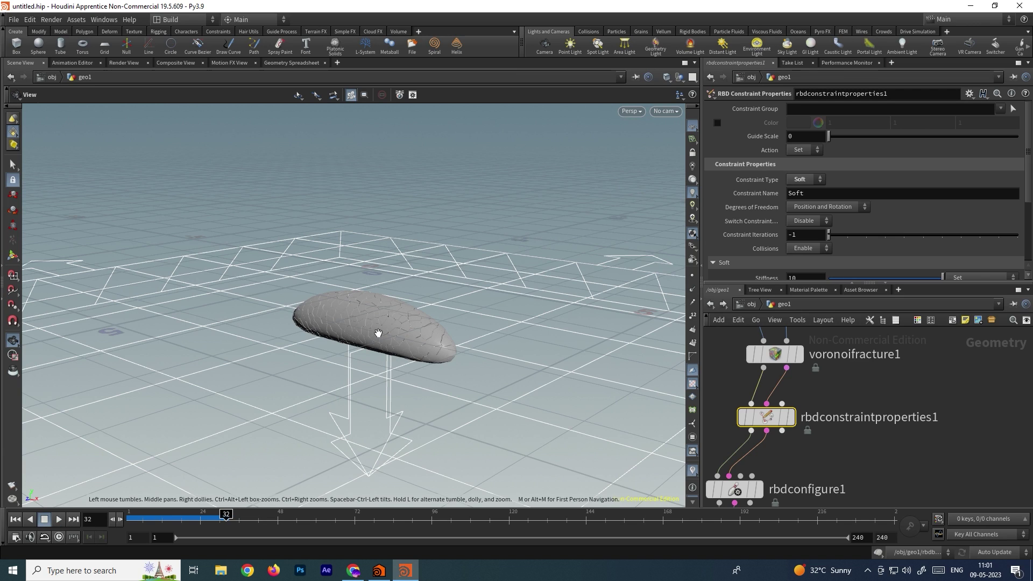
Step: Scrub to frame 18, zoom in on the Voronoi cells, and show the Constraint Type choices
key(ctrl+Up)
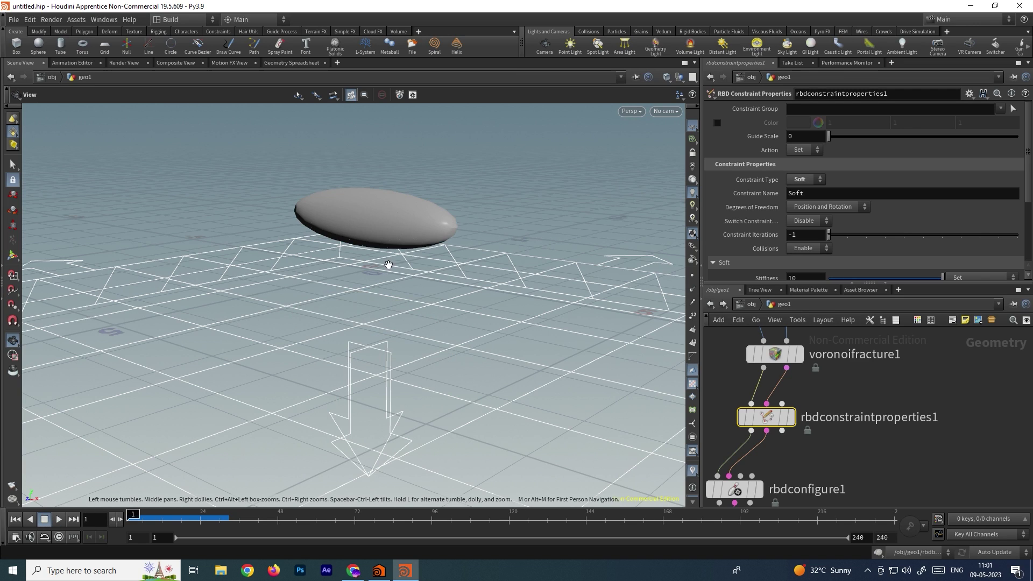
drag(150, 515, 181, 515)
mouse_move(433, 353)
mouse_down()
mouse_move(425, 323)
mouse_move(429, 342)
mouse_up()
scroll(428, 343, up, 8)
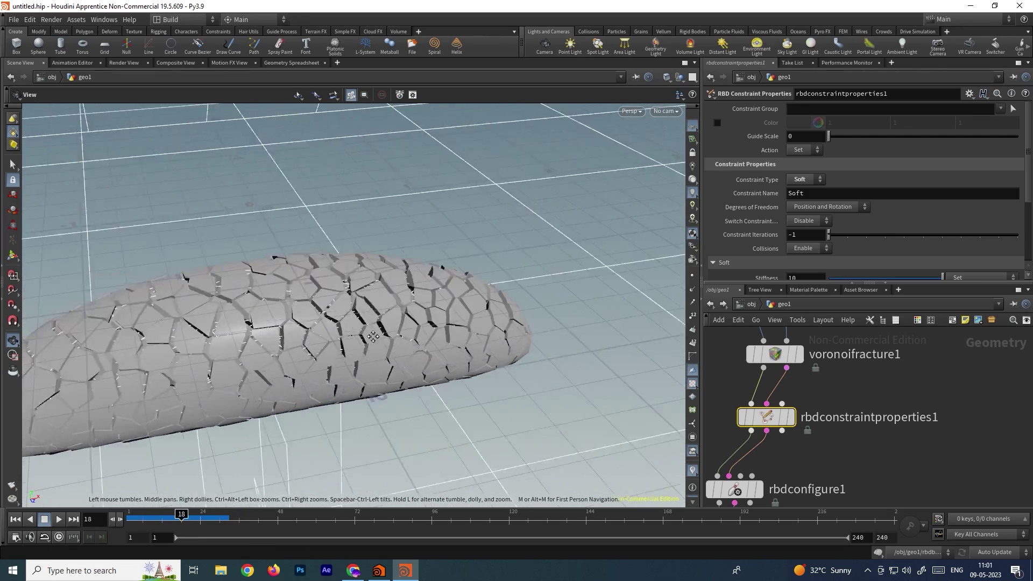
scroll(350, 343, up, 5)
drag(376, 351, 422, 293)
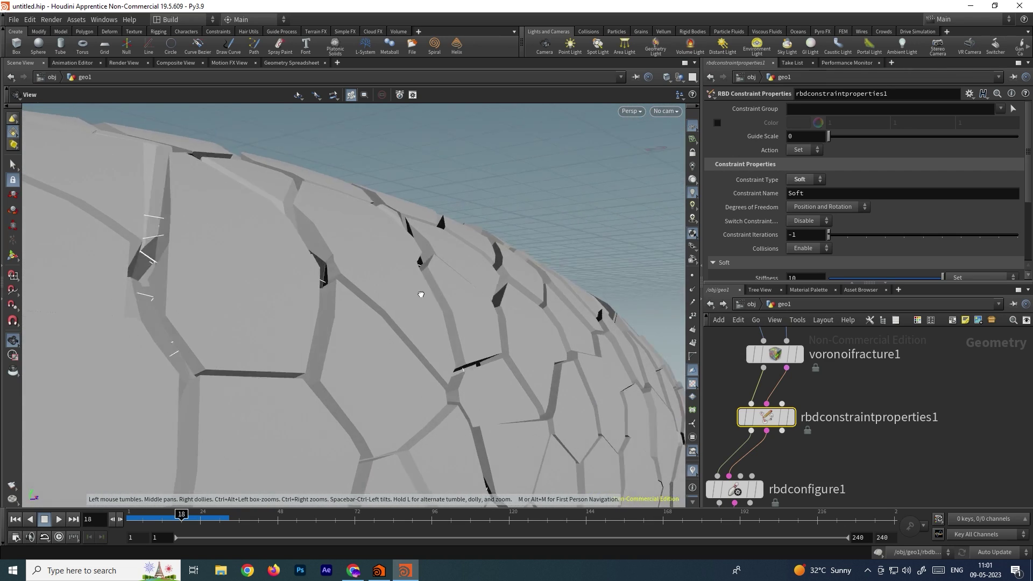
scroll(339, 315, up, 5)
scroll(339, 314, down, 10)
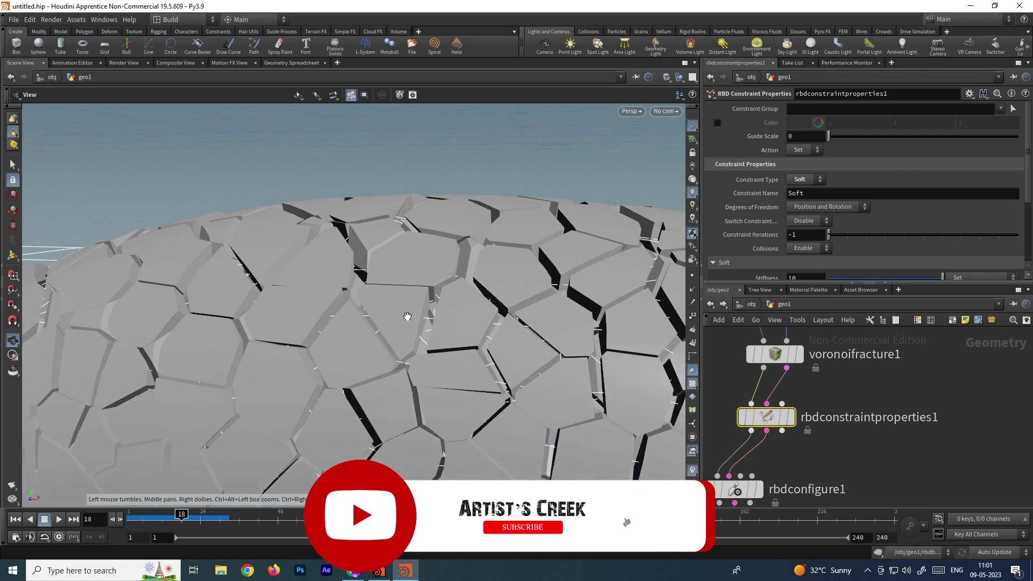
scroll(404, 326, down, 8)
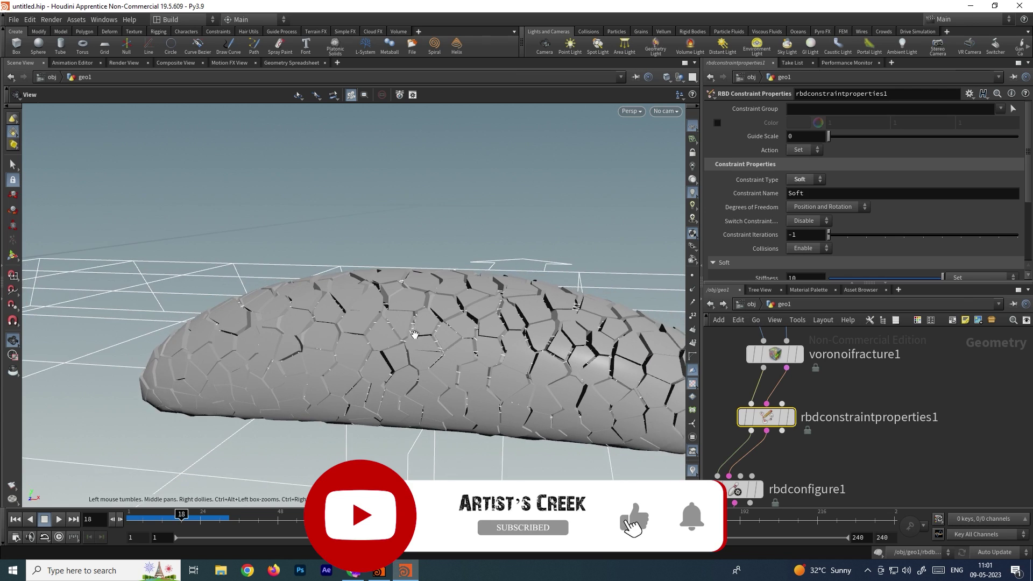
click(808, 180)
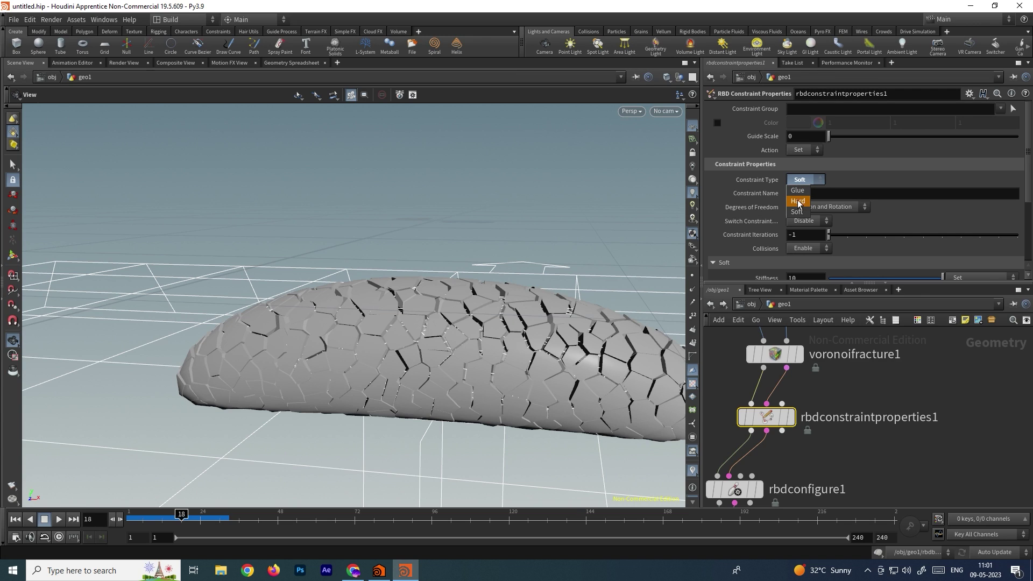
Step: Switch the constraints to Hard and replay the intact fall back to frame 1
click(800, 201)
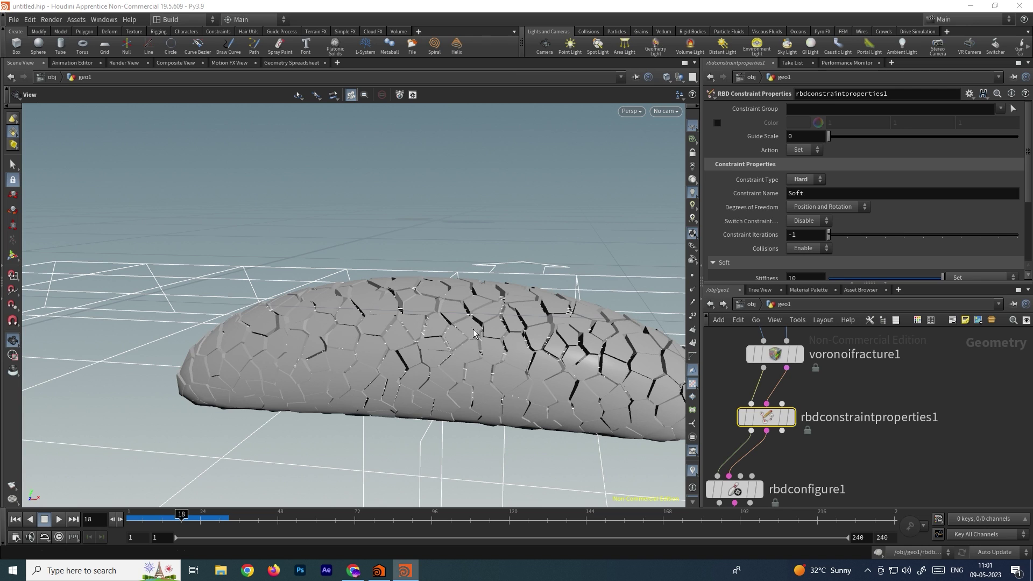
click(15, 520)
click(59, 519)
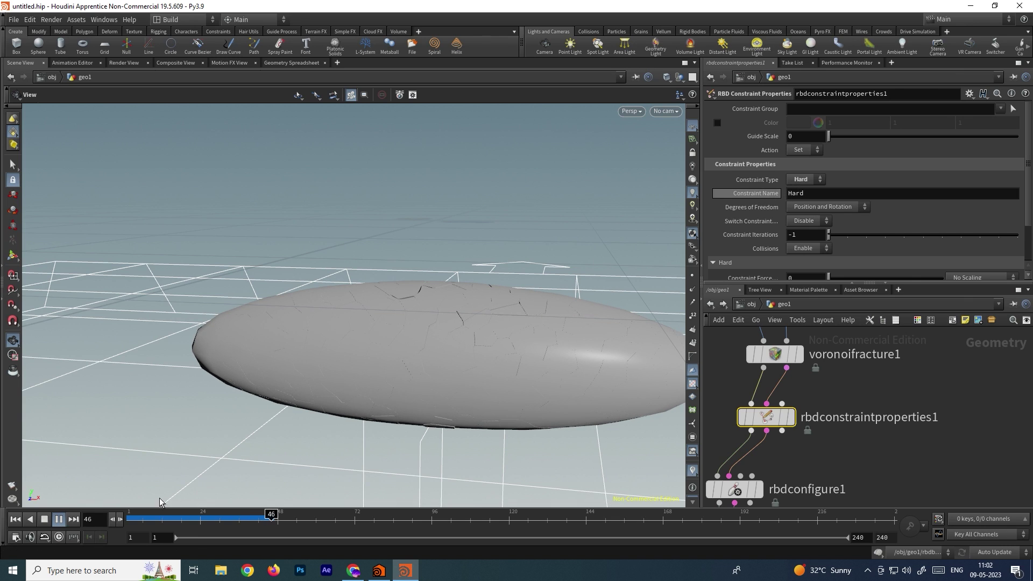
key(ctrl+Up)
Step: Add a new box1 node to the network
drag(395, 281, 493, 299)
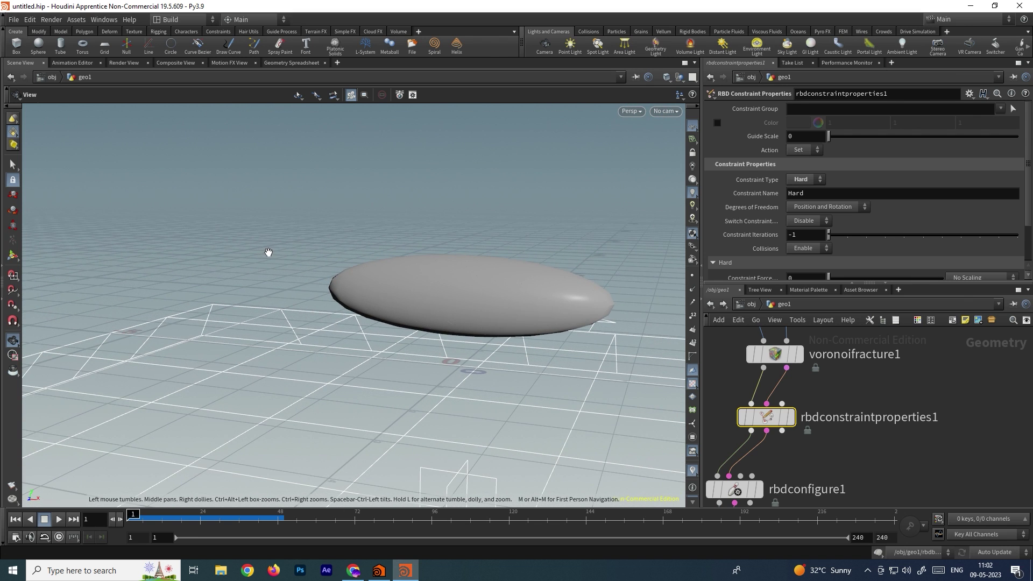
drag(440, 276, 393, 268)
scroll(899, 395, down, 3)
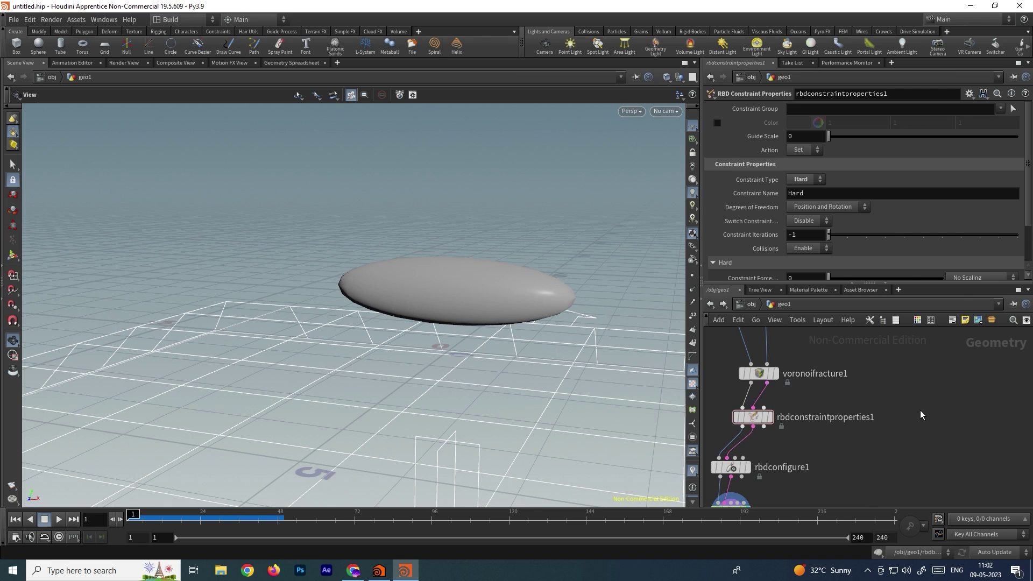
click(921, 394)
Step: Display box1 and make it a thin wall: size 0.1, 1, 1, centre -4.9, 0.9, 0, scale 4.19
click(933, 392)
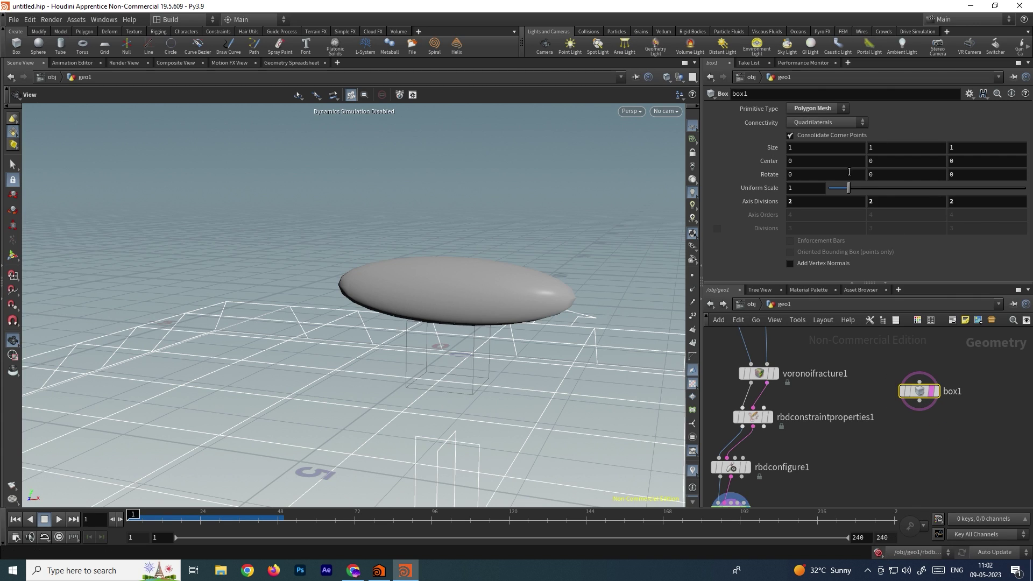
drag(850, 186, 870, 187)
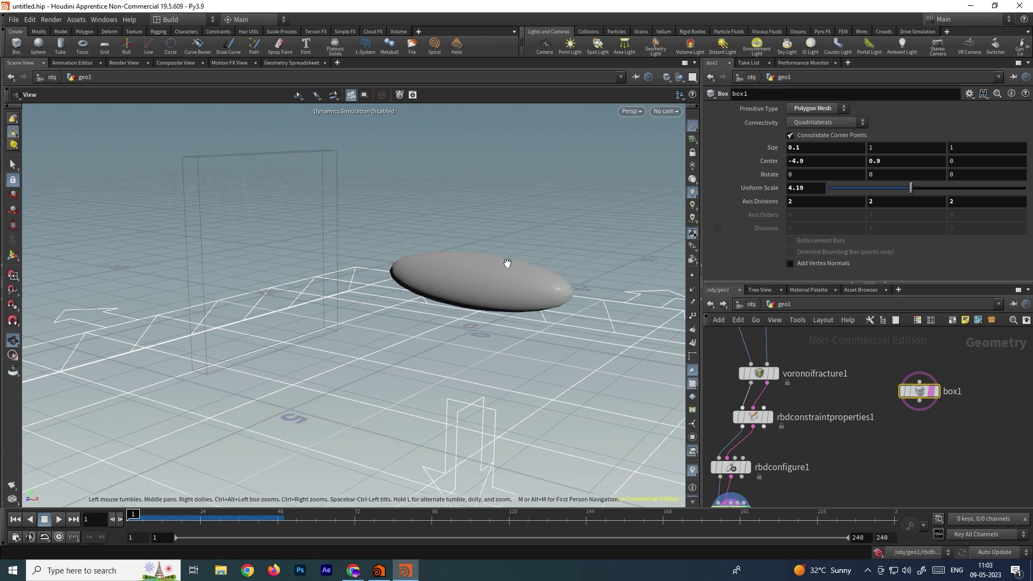
drag(508, 261, 482, 282)
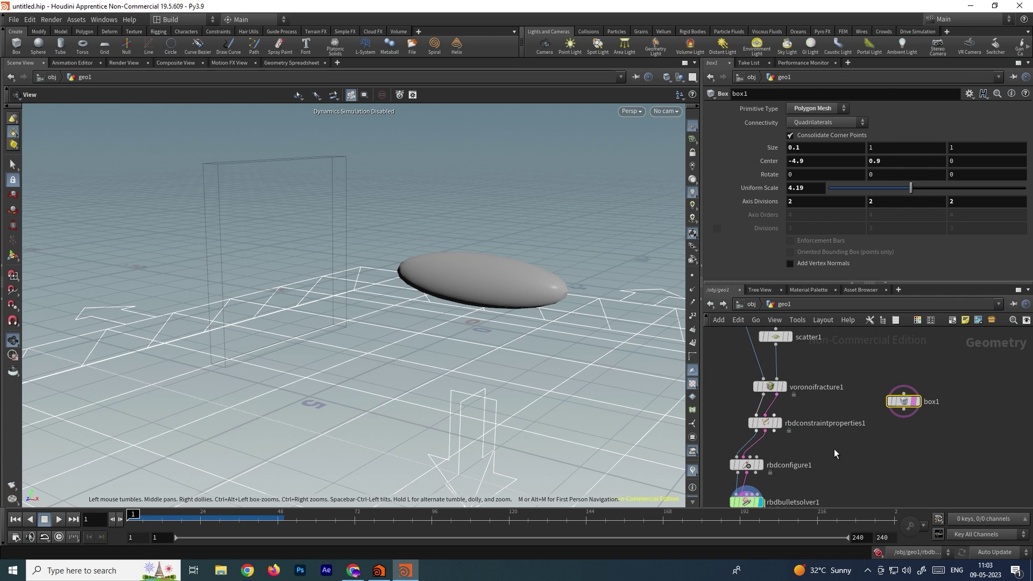
middle_drag(835, 449, 849, 414)
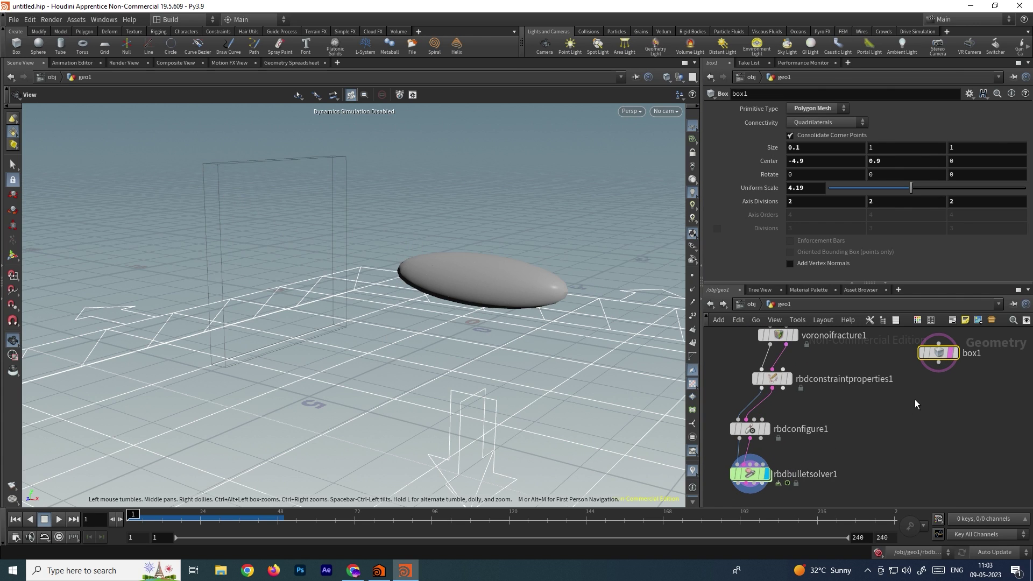
Step: Wire box1's output into rbdbulletsolver1's Collision Geometry input
scroll(746, 492, up, 4)
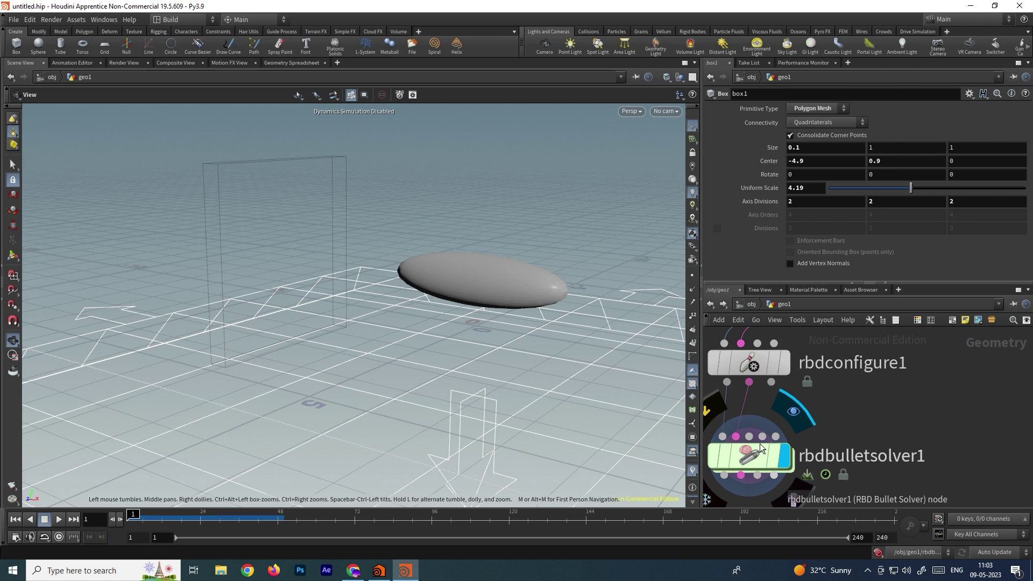
middle_drag(766, 439, 814, 433)
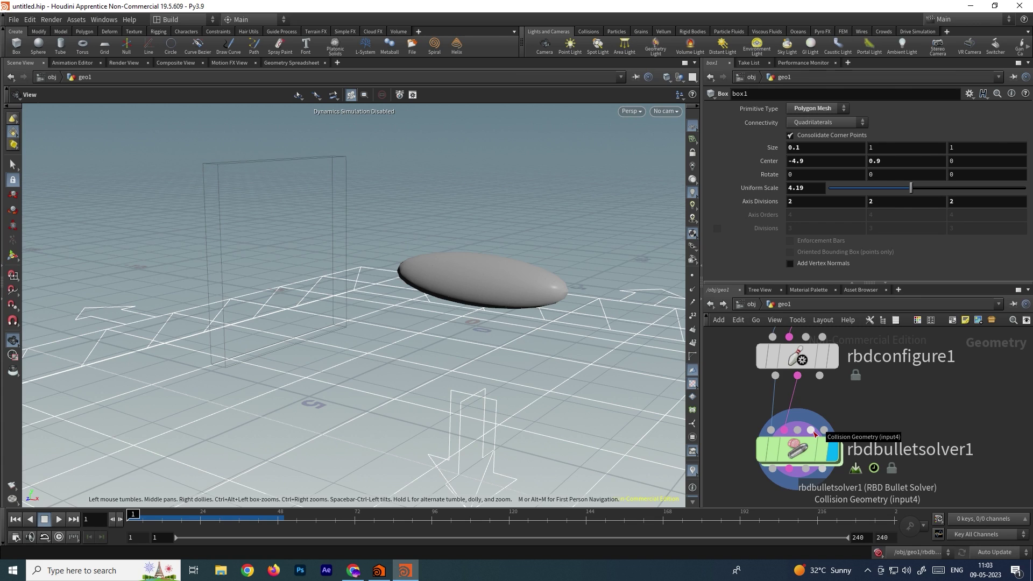
scroll(978, 392, down, 5)
middle_drag(977, 392, 916, 399)
scroll(932, 384, up, 3)
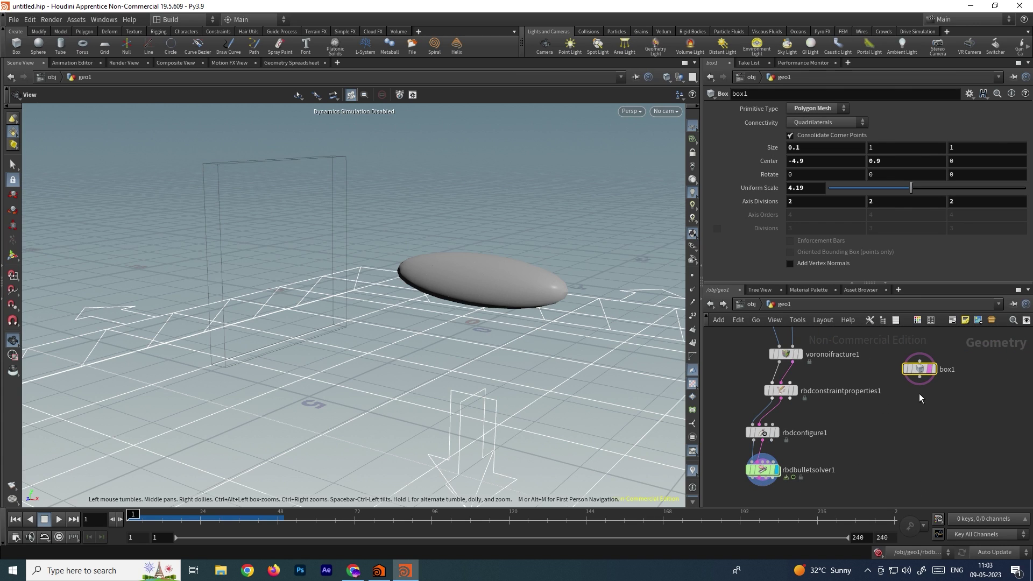
drag(919, 379, 770, 464)
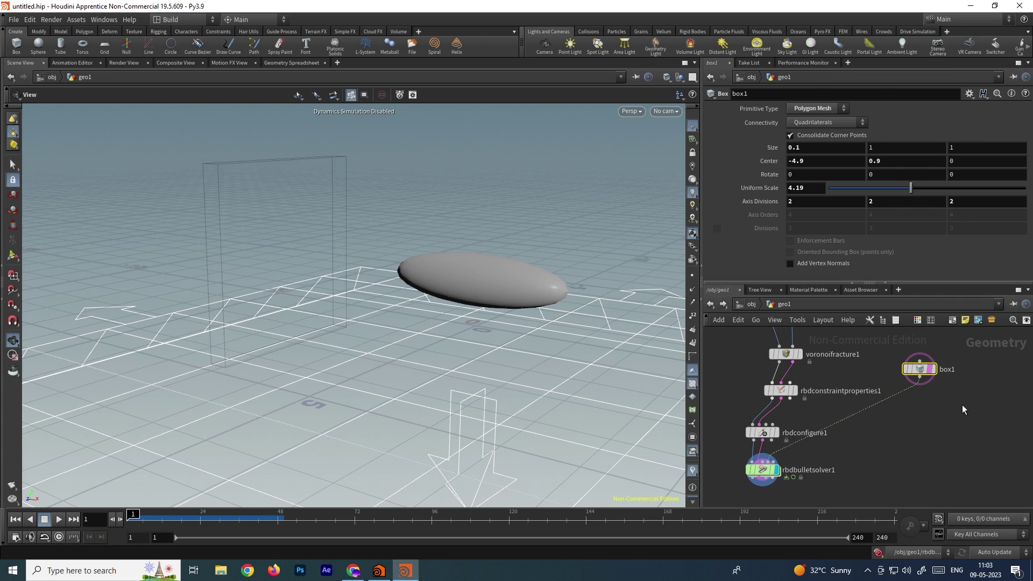
Step: Preview box1 alone, restore the solver display, and enable the dynamics simulation
click(934, 369)
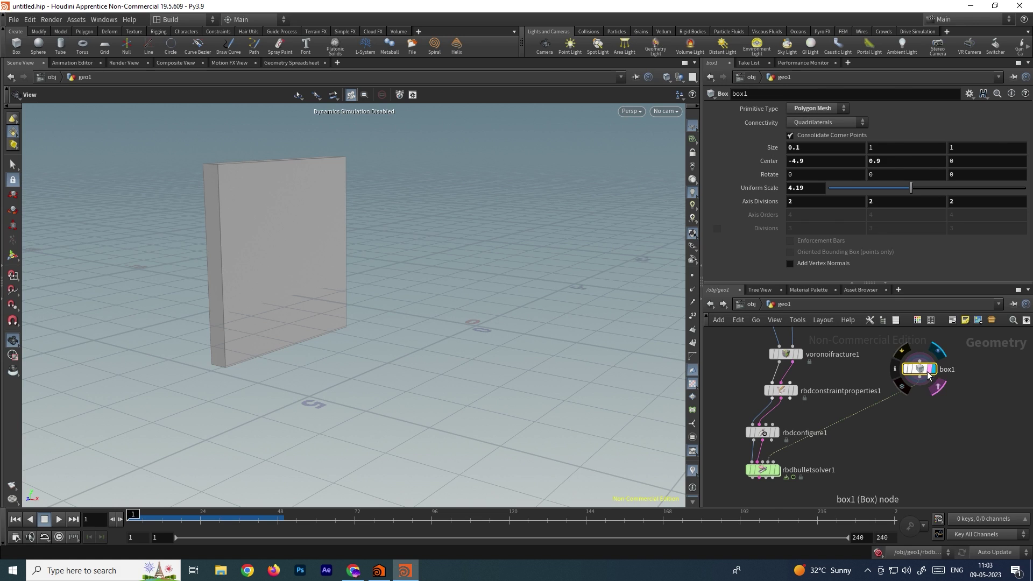
click(777, 470)
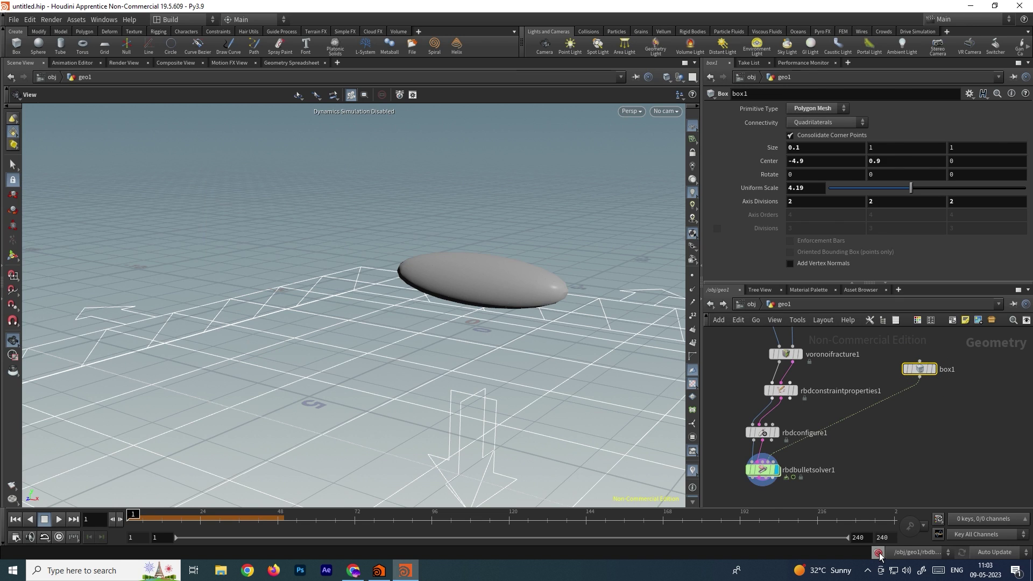
click(878, 555)
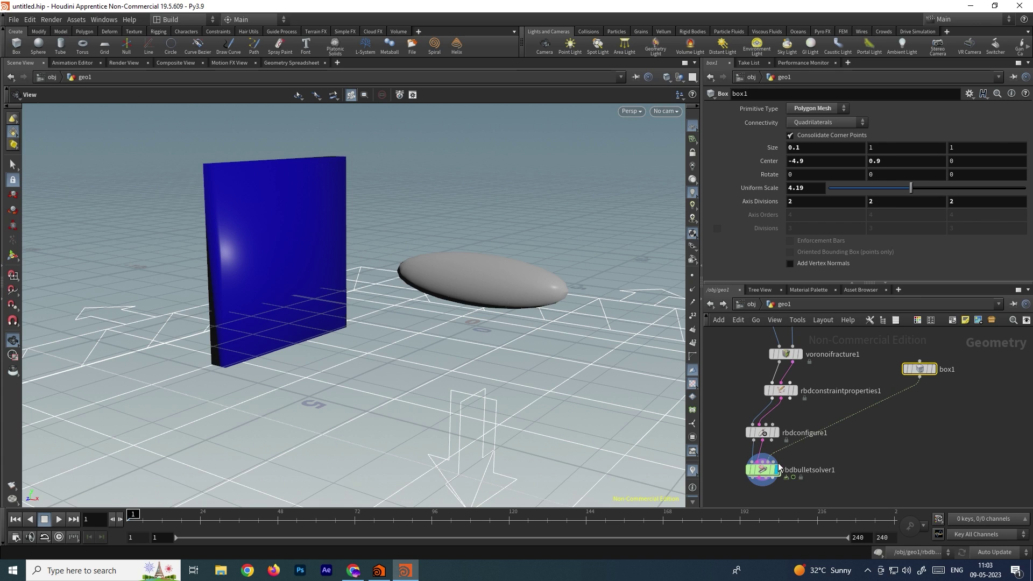
Step: On rbdbulletsolver1's Forces settings, set gravity Y to 0 and gravity X to 5
click(762, 472)
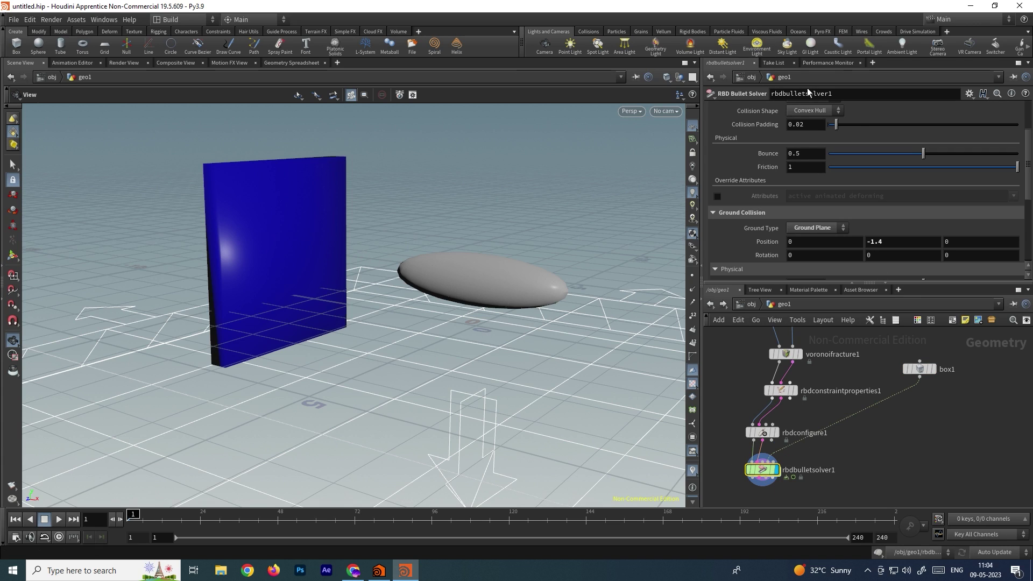
scroll(735, 193, up, 3)
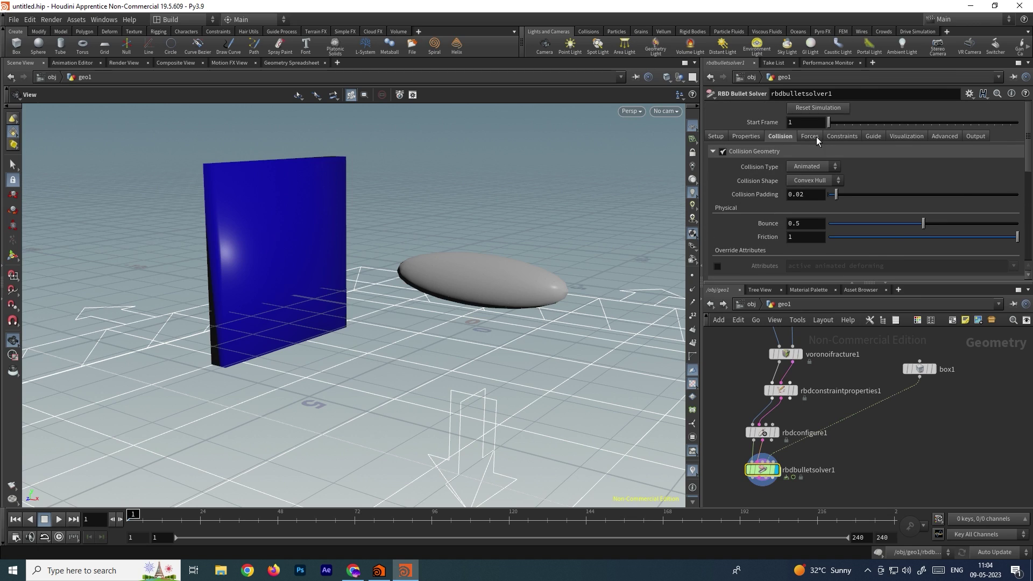
click(810, 136)
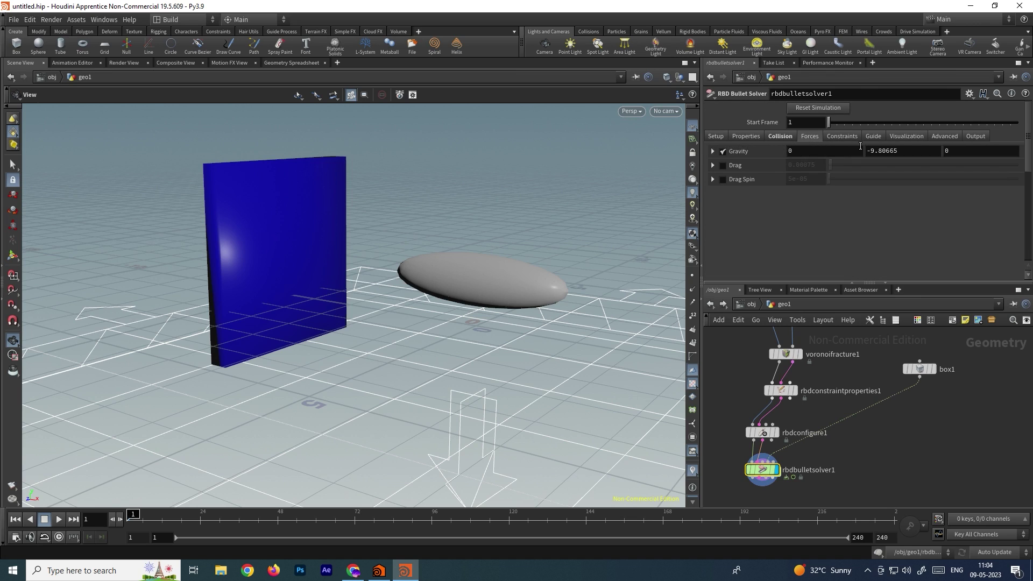
drag(913, 151, 833, 151)
text(0)
key(Return)
drag(804, 151, 781, 151)
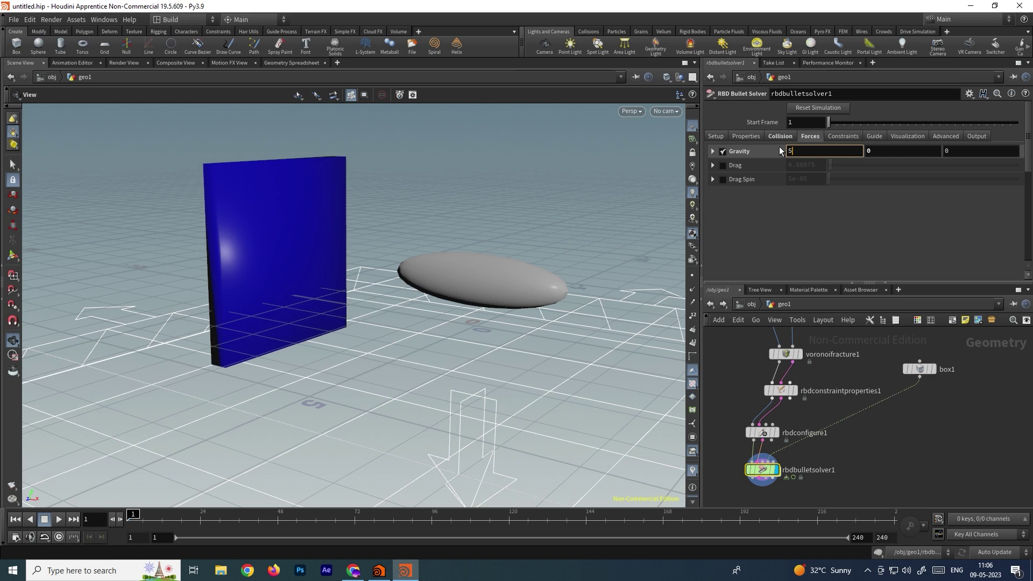
text(5)
key(Return)
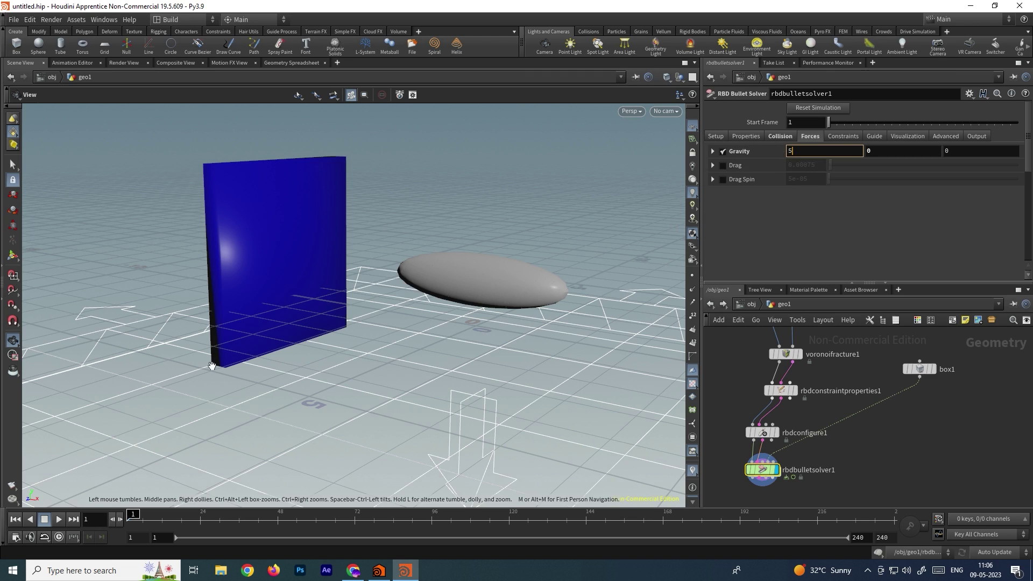
Step: Test-play, correct X gravity to -5, replay to frame 47, then rewind to frame 1
click(58, 520)
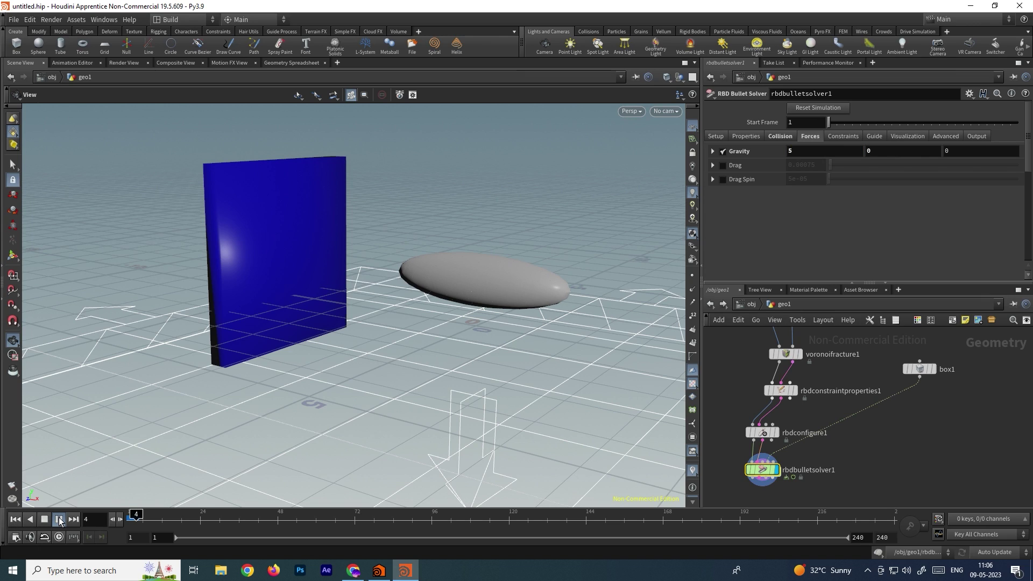
click(43, 521)
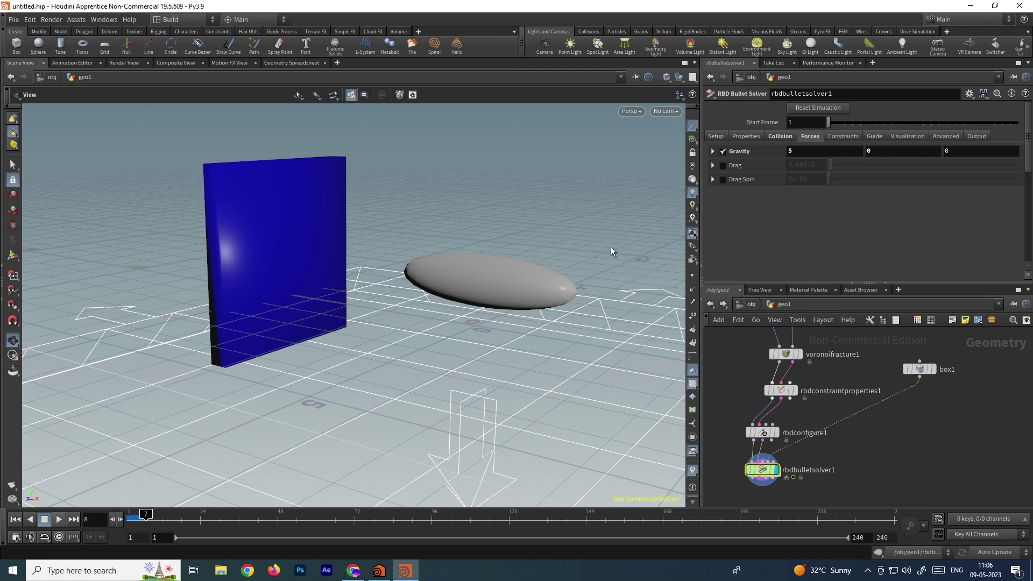
click(824, 152)
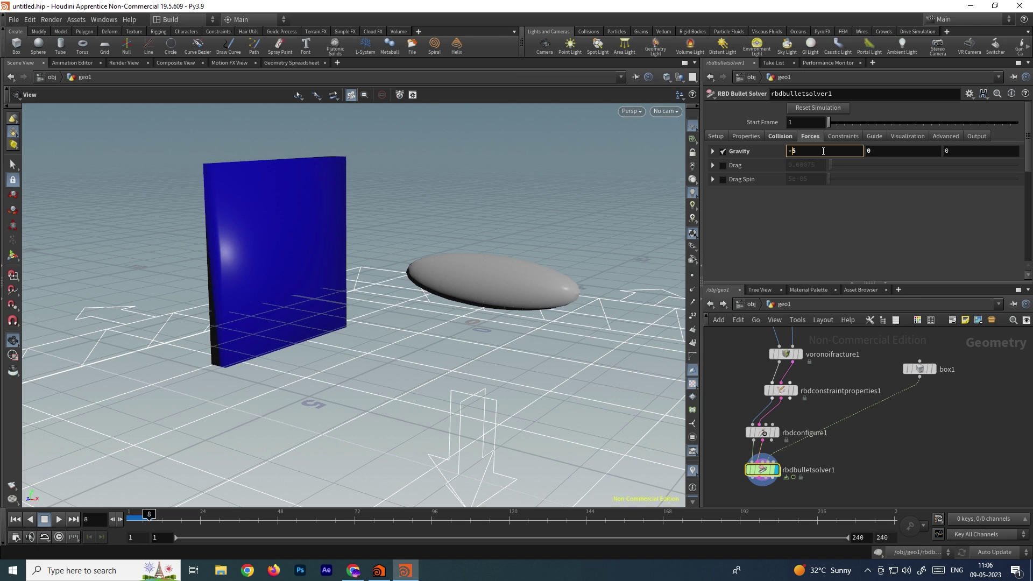
key(Return)
click(58, 519)
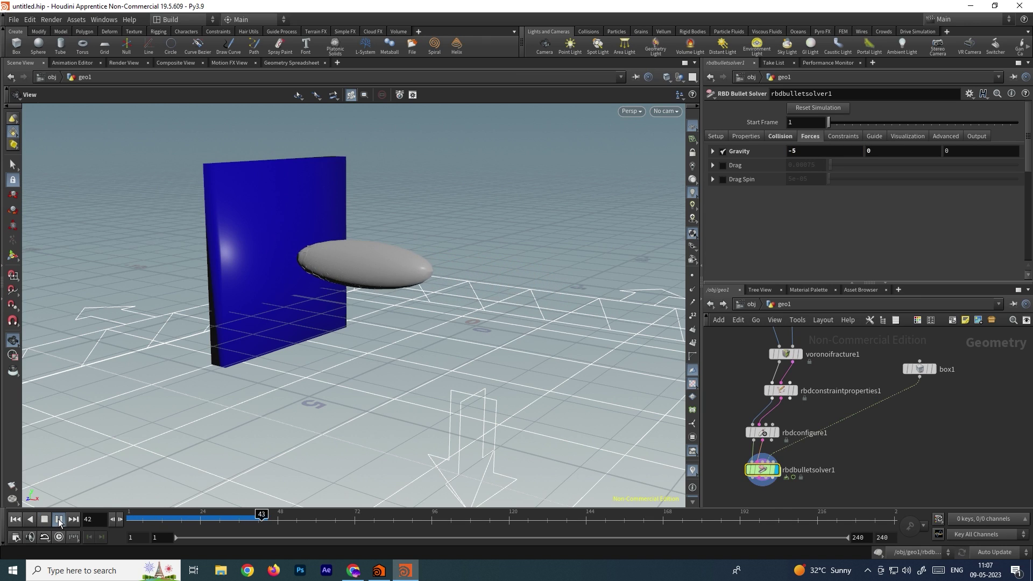
click(45, 520)
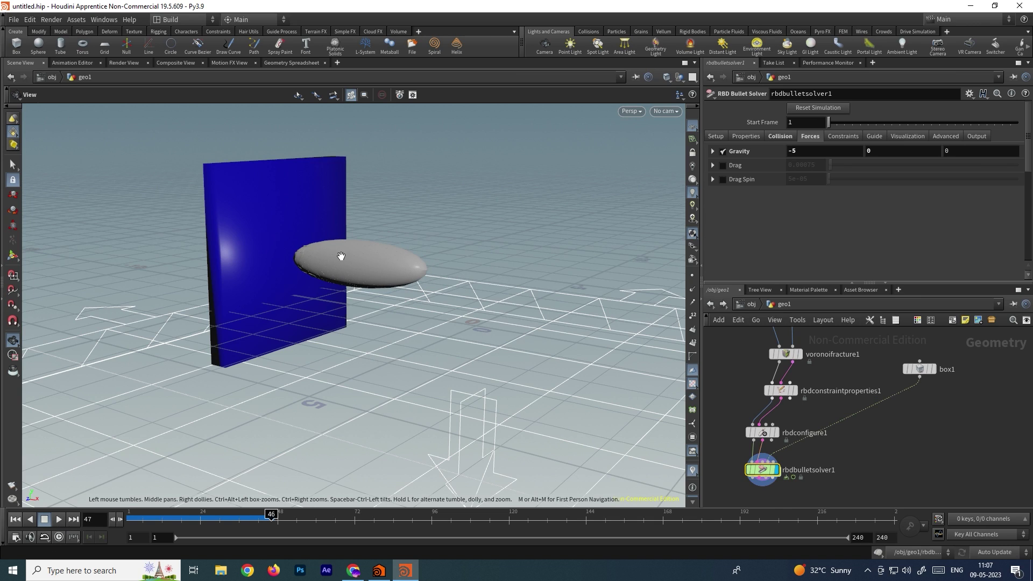
click(18, 521)
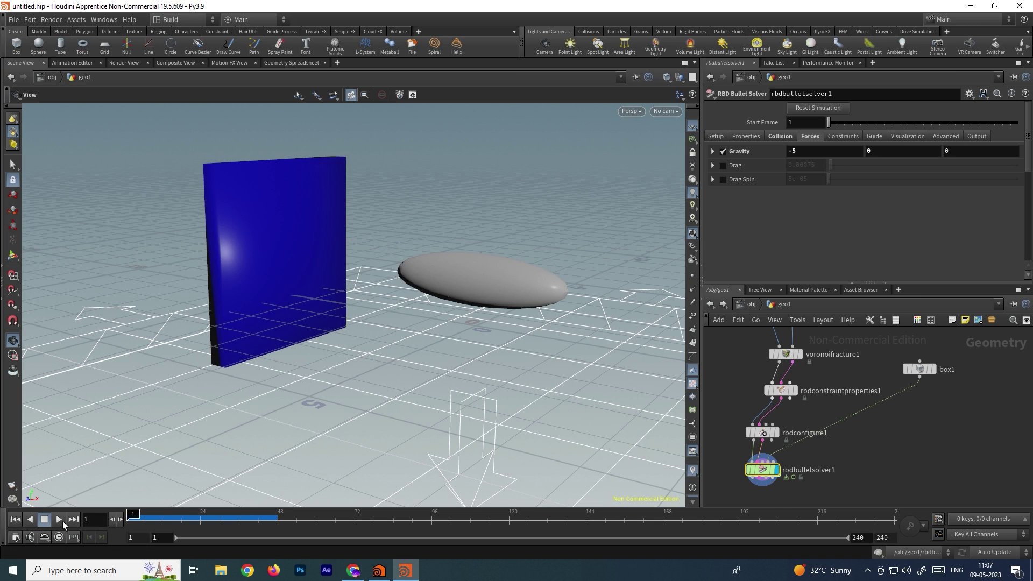
Step: Switch rbdconstraintproperties1's Constraint Type to Soft, test-play, and rewind to frame 1
click(785, 395)
click(809, 181)
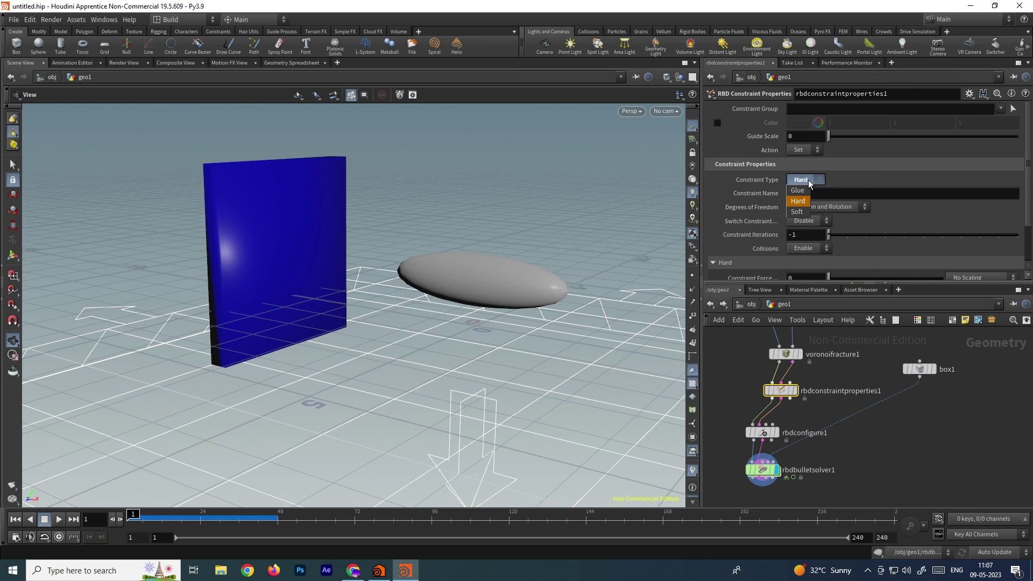
click(798, 212)
click(59, 520)
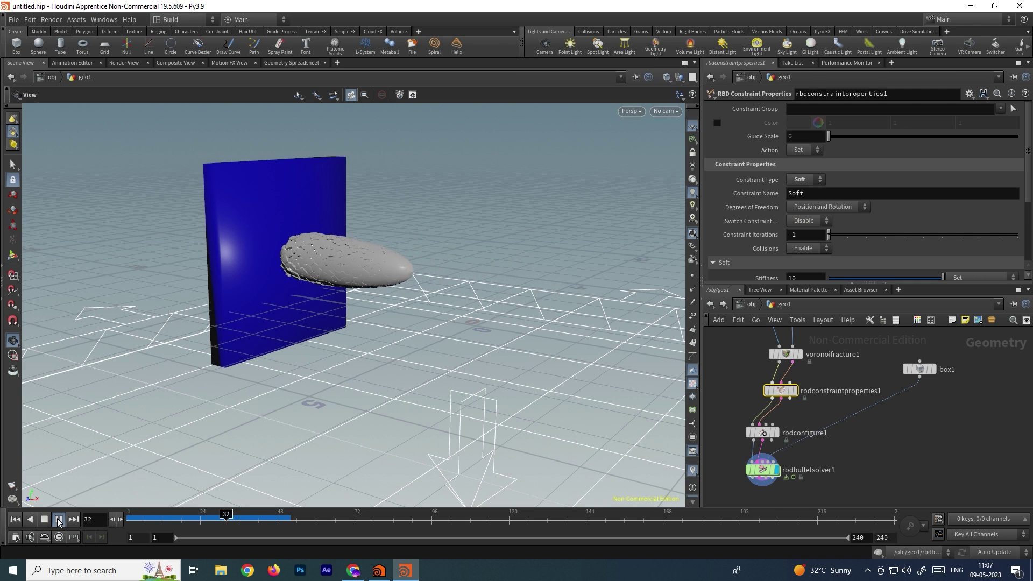
click(59, 520)
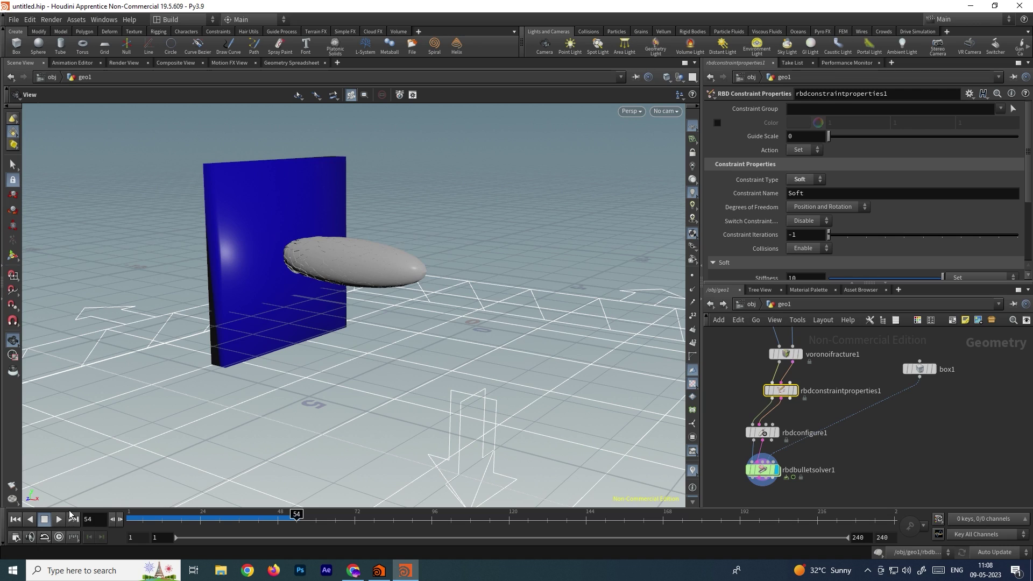
click(15, 520)
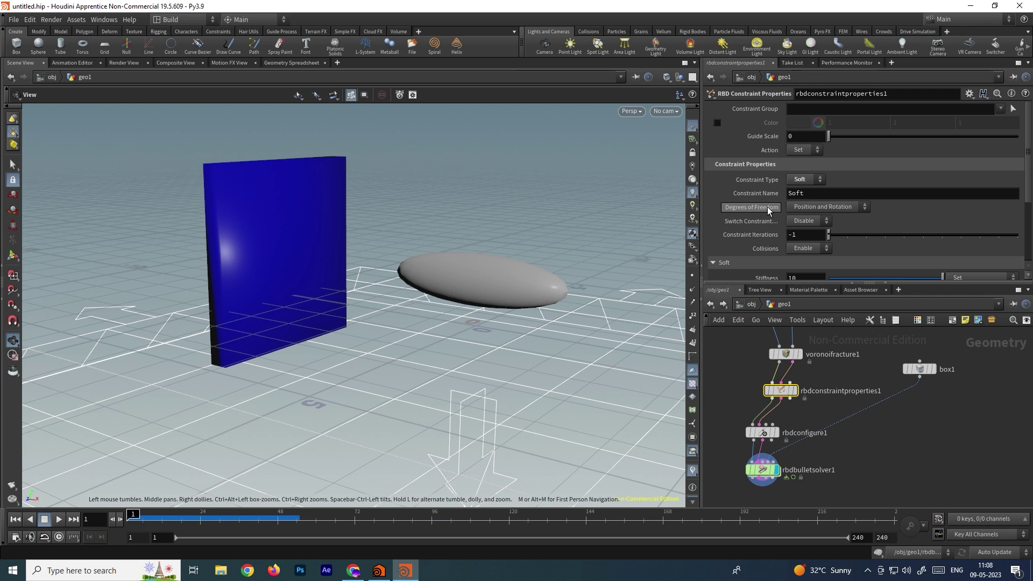
Step: Lower the soft constraint Stiffness to about 0.24 and replay the simulation
scroll(753, 229, down, 1)
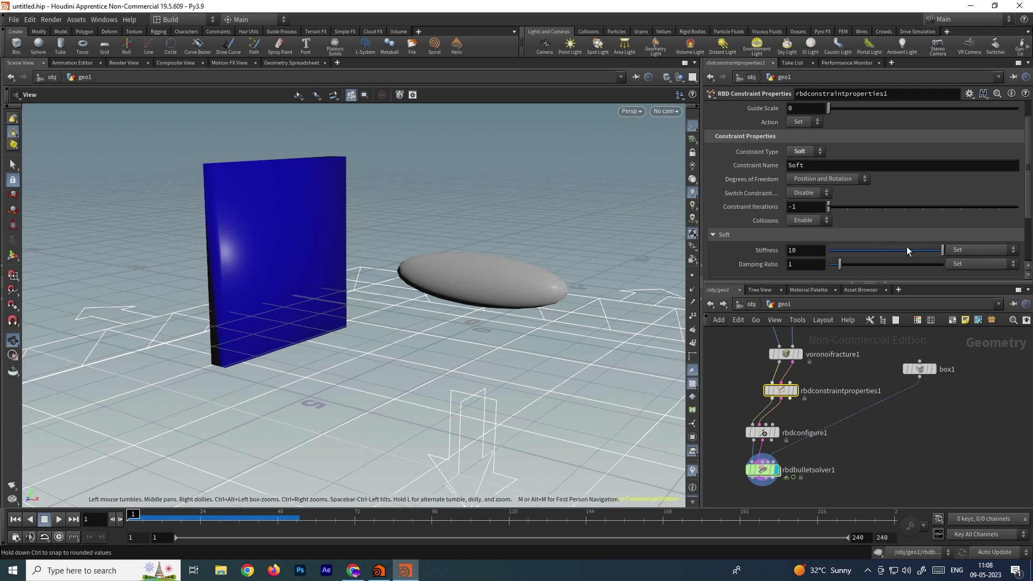
drag(940, 249, 889, 250)
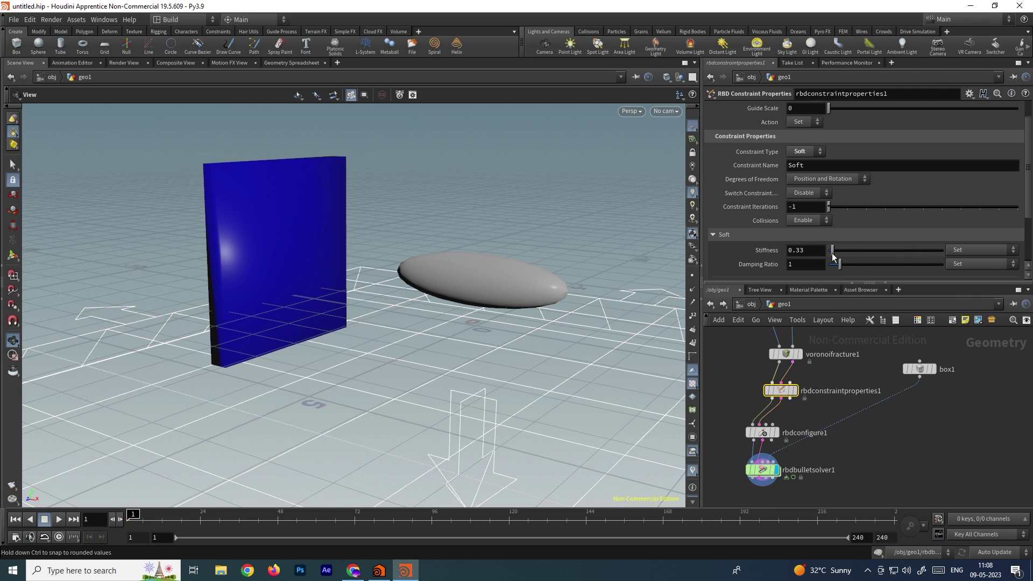
click(59, 520)
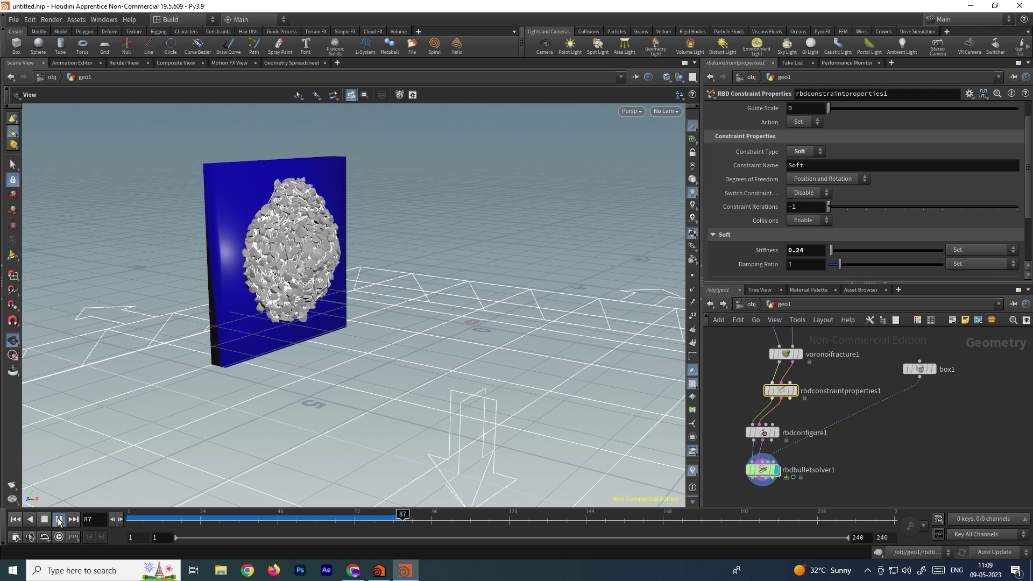
click(44, 520)
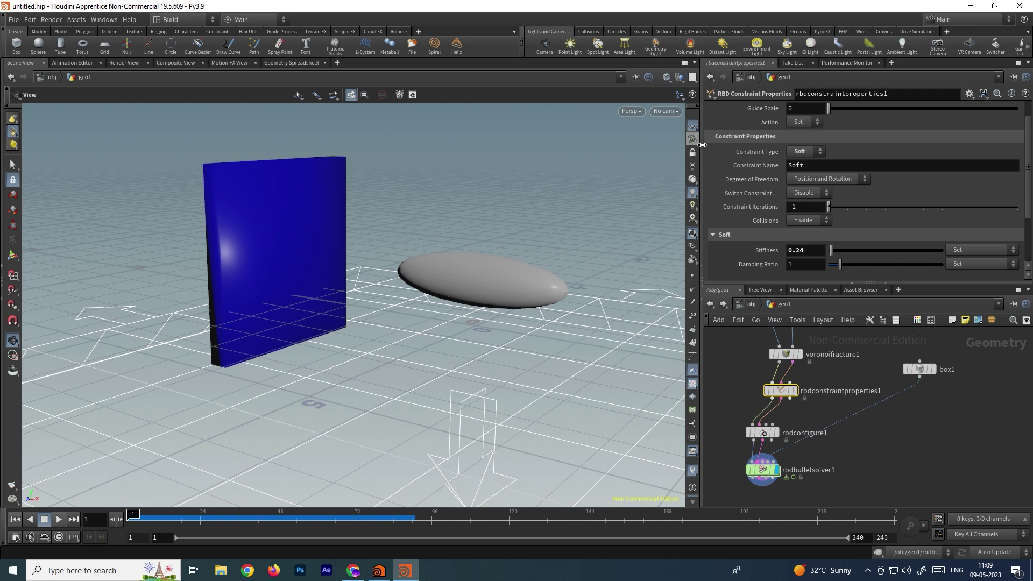
Step: Switch the constraints to Glue, play the shatter, stop, and rewind to frame 1
click(805, 152)
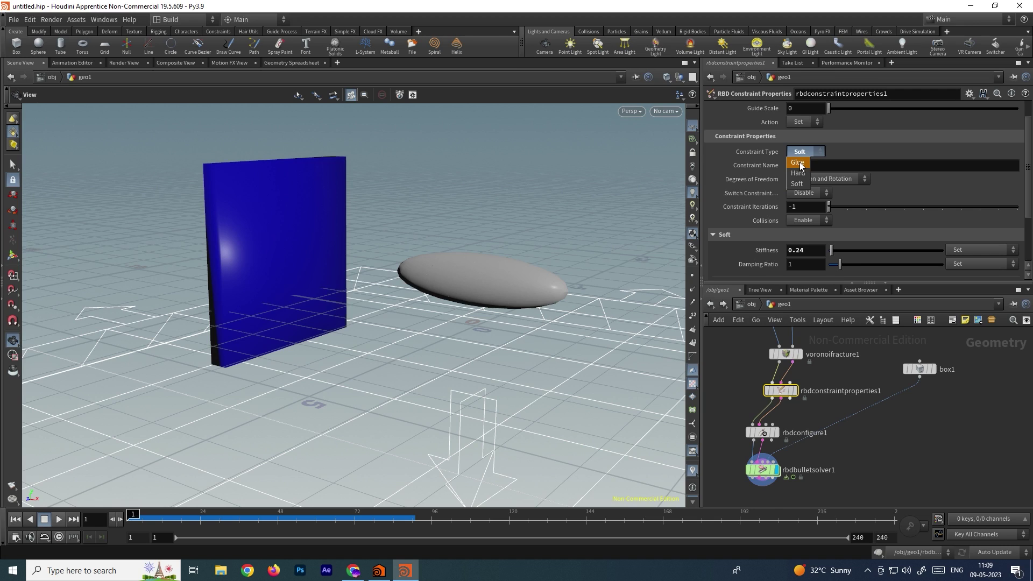
click(799, 163)
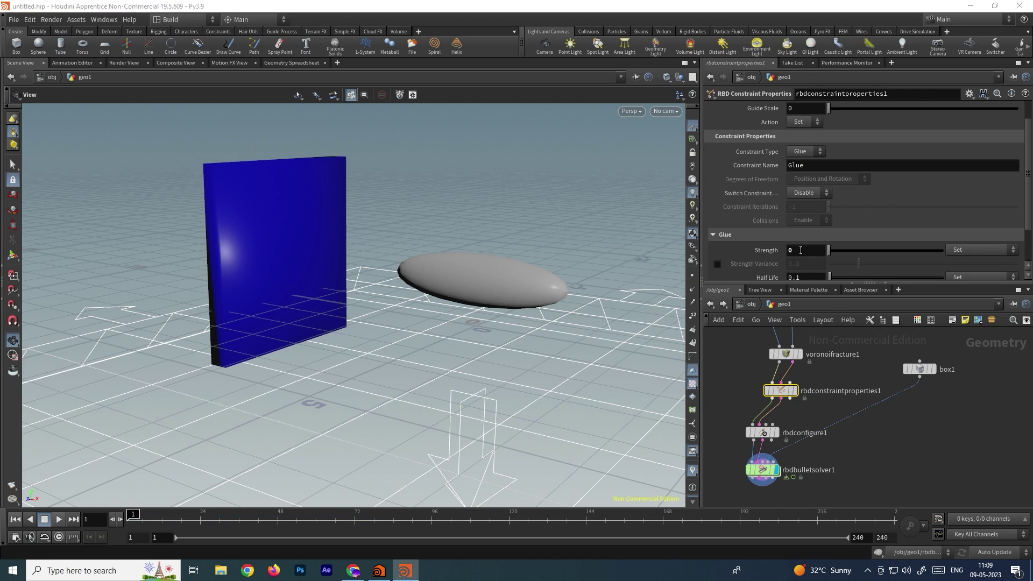
click(59, 520)
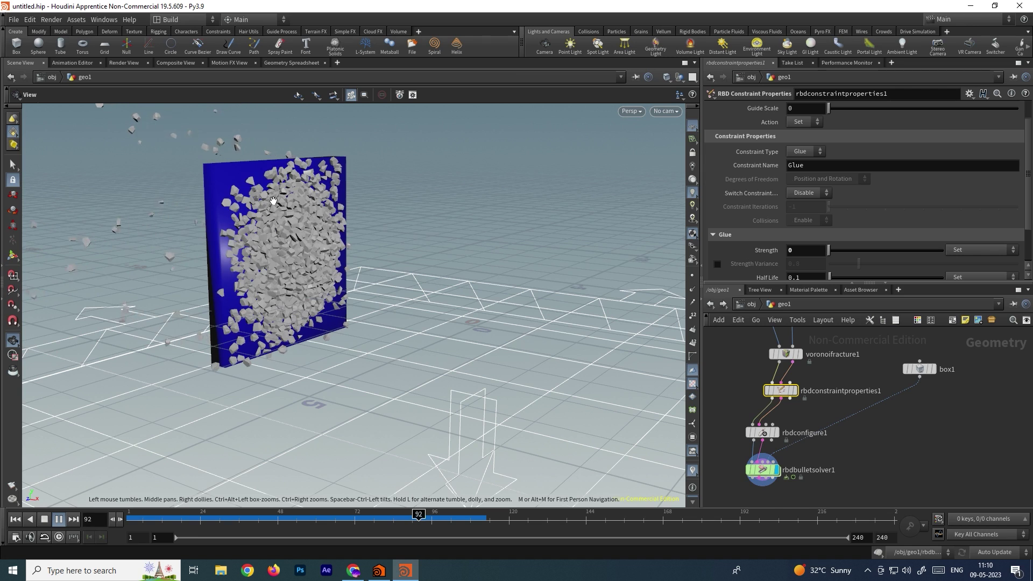
click(59, 520)
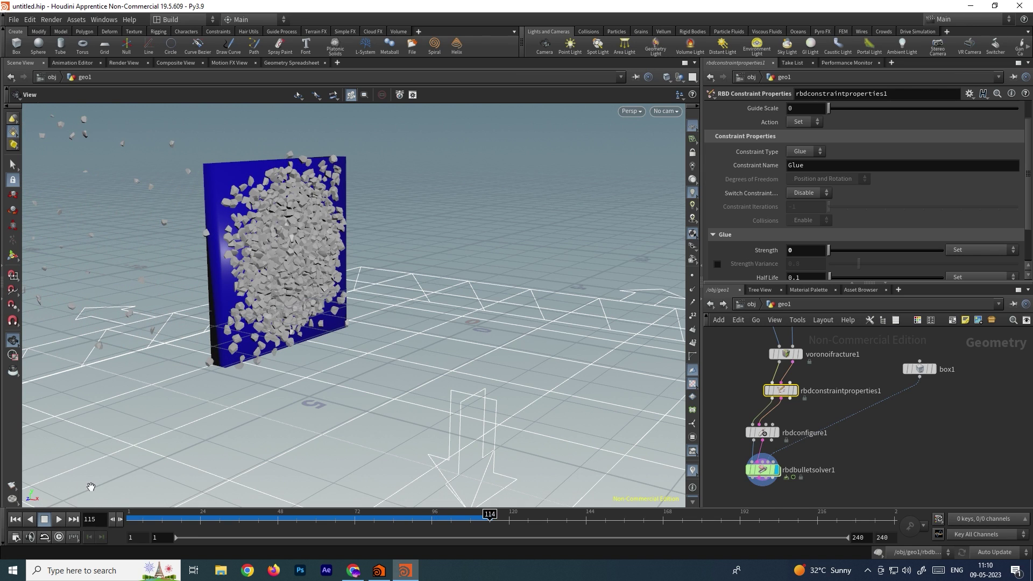
click(16, 520)
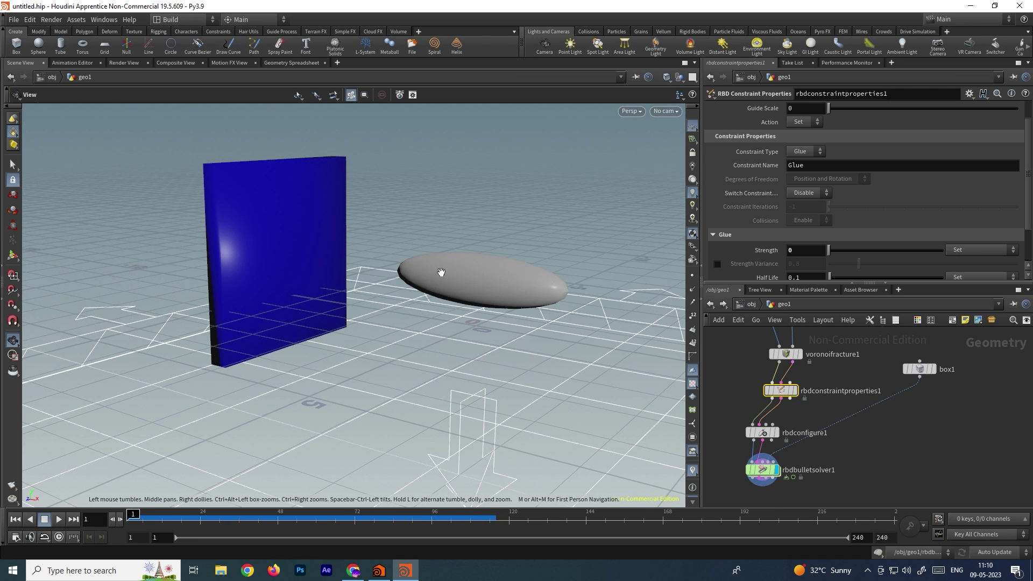
Step: Set the solver's Gravity X to -10, play the harder impact, then stop and rewind
click(763, 470)
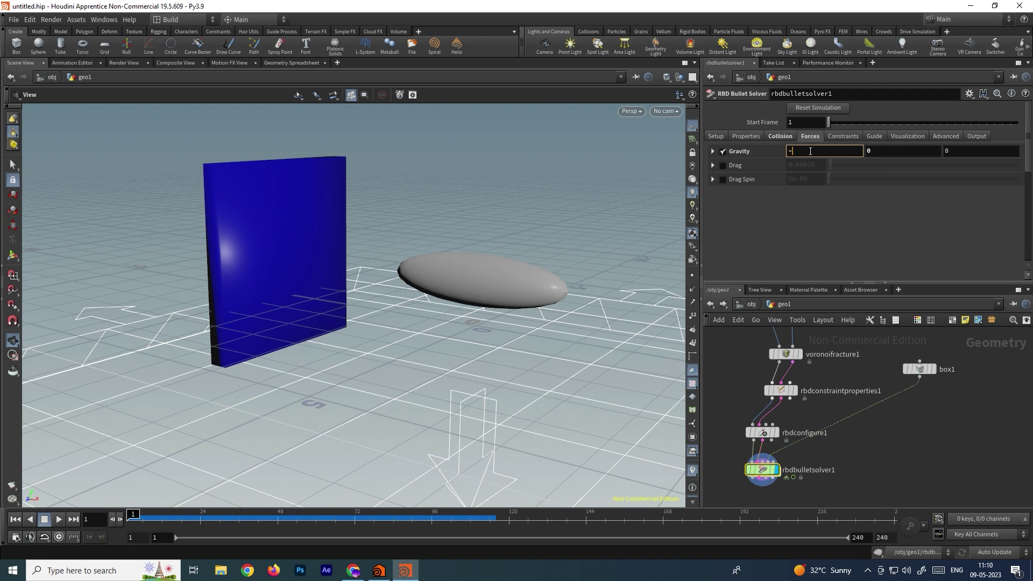
key(Return)
click(59, 519)
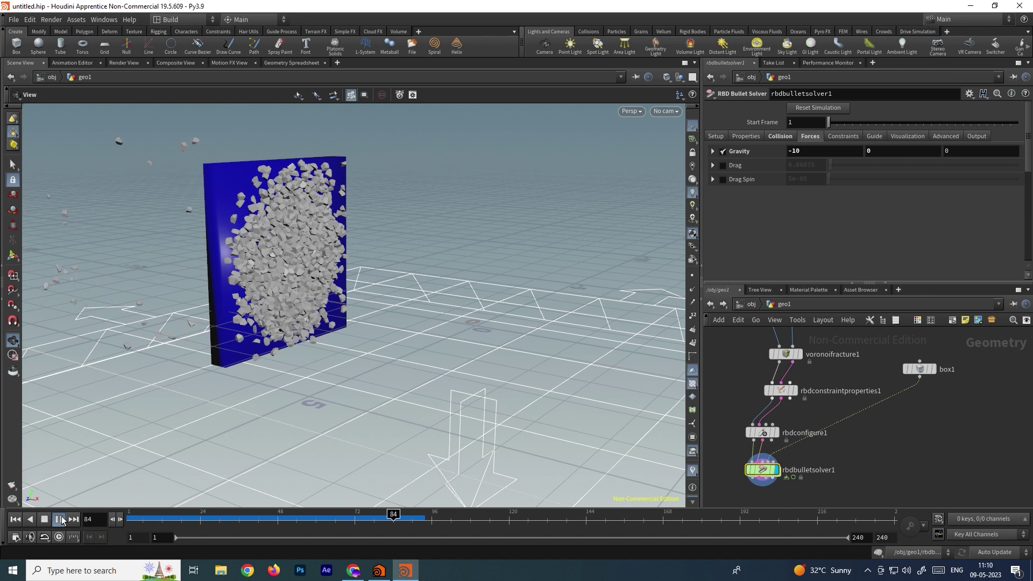
click(44, 520)
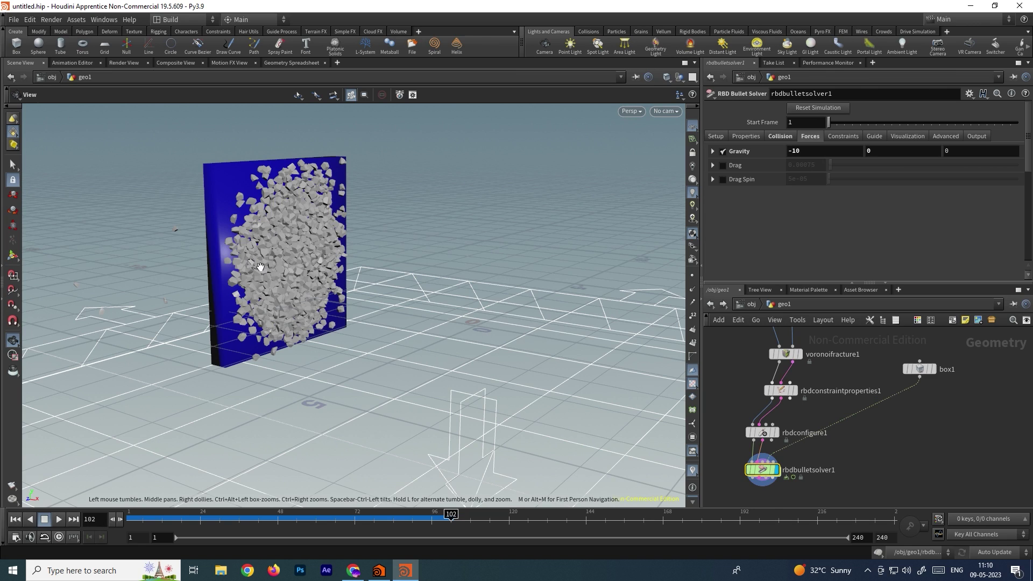
click(18, 521)
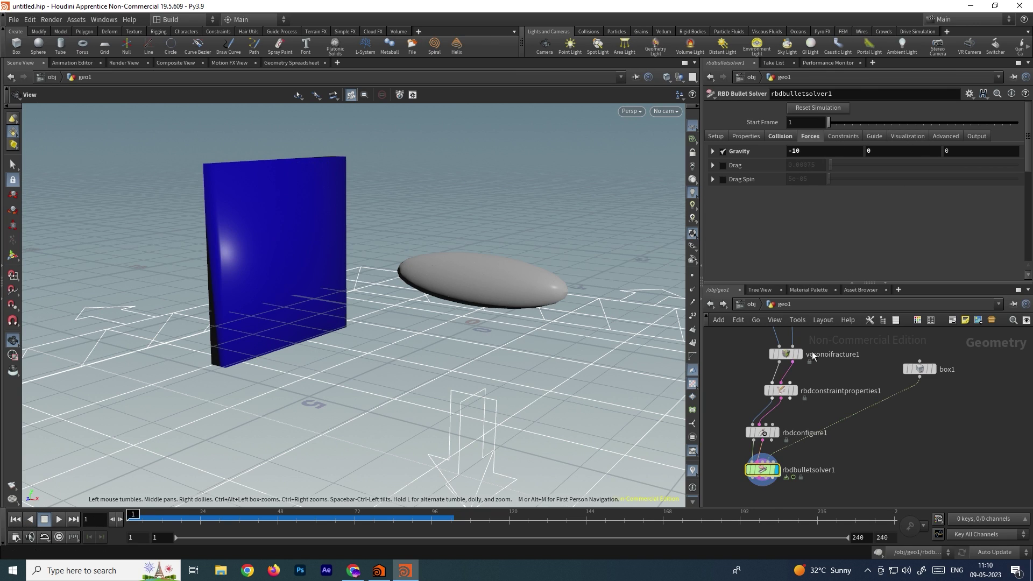
Step: Switch the constraints back to Soft and play the simulation
click(781, 390)
click(805, 152)
click(798, 183)
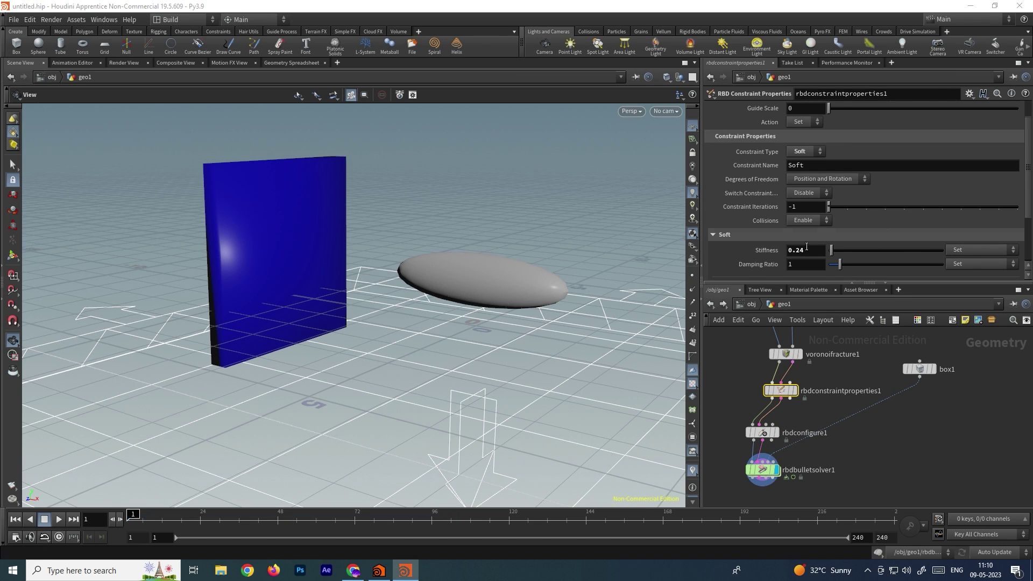
scroll(729, 256, down, 3)
click(59, 520)
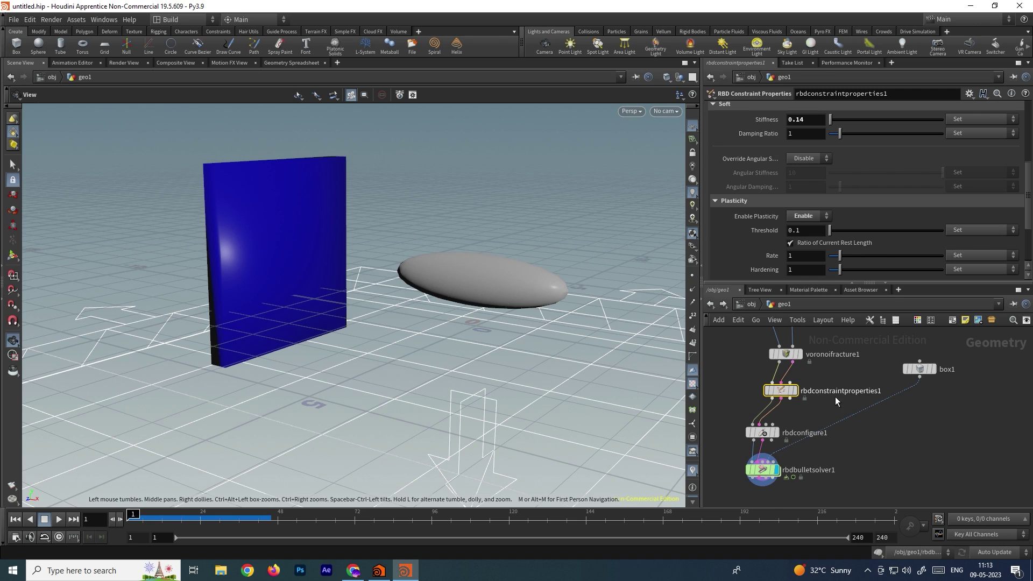
Step: Set rbdbulletsolver1's Gravity X to -100
click(764, 469)
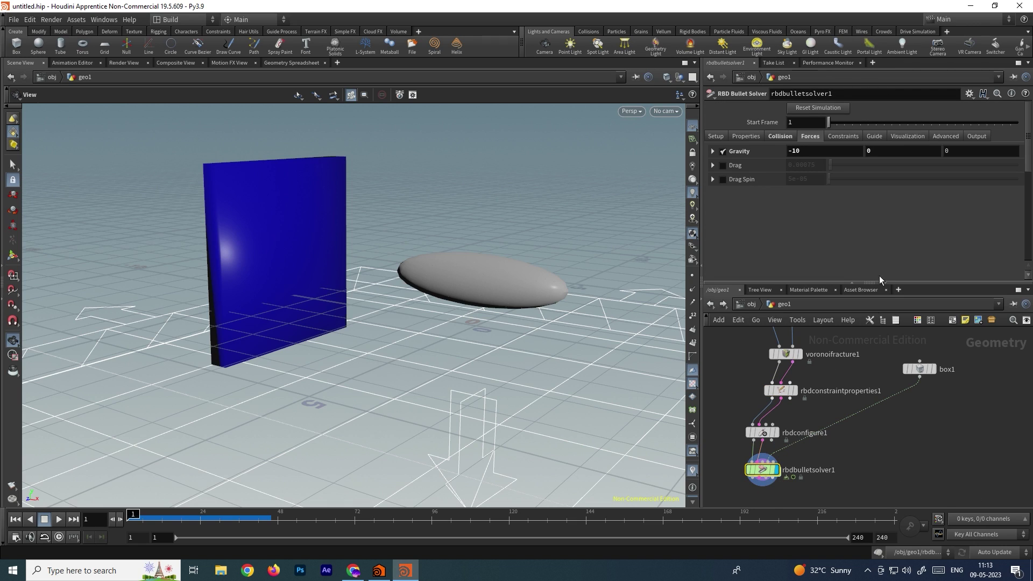
drag(809, 151, 766, 155)
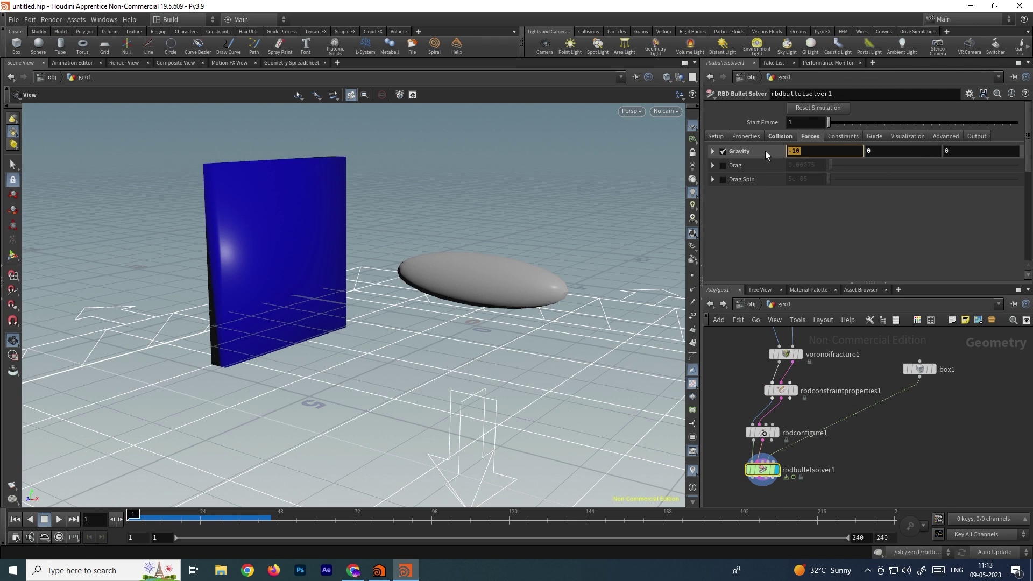
text(-100)
key(Return)
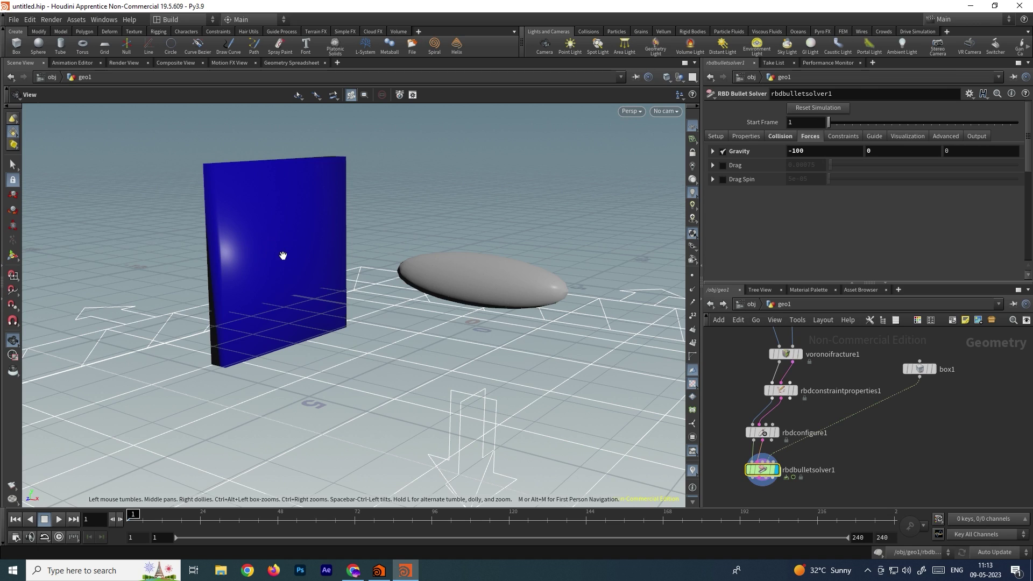
Step: Move the box1 wall to Center X -6.4, test-play, then select rbdconstraintproperties1 and replay
click(921, 369)
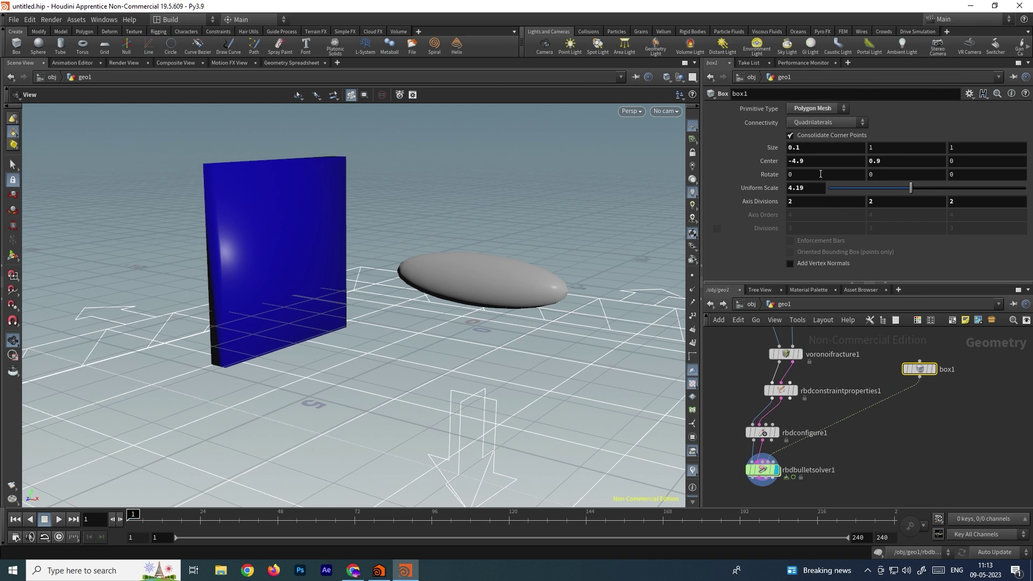
middle_drag(807, 159, 716, 159)
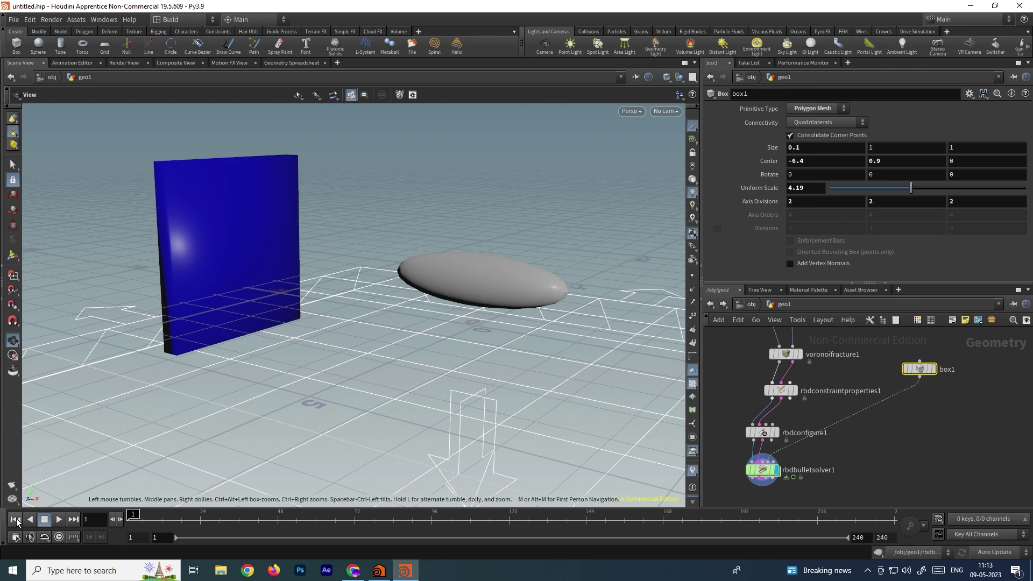
click(59, 519)
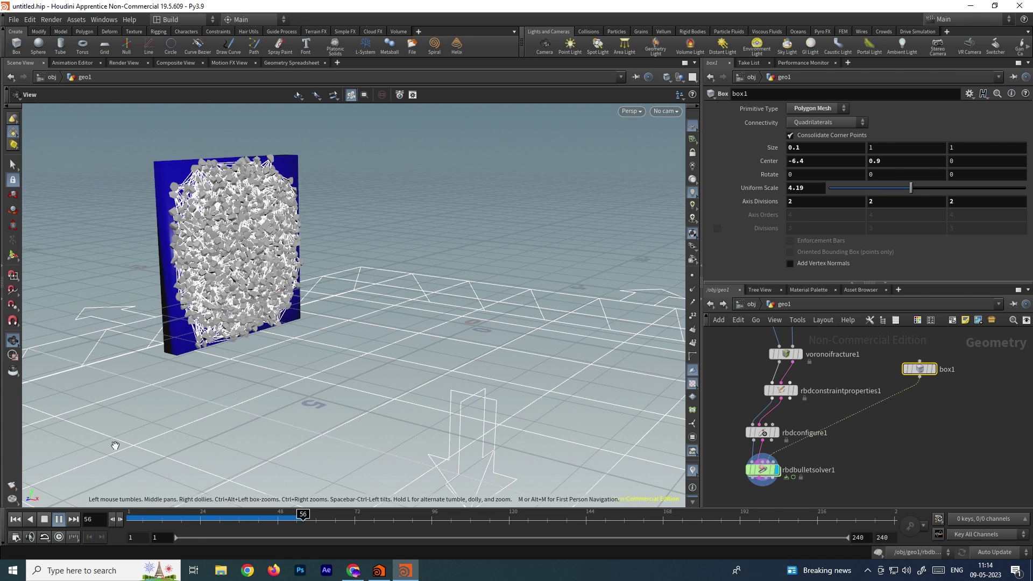
click(44, 521)
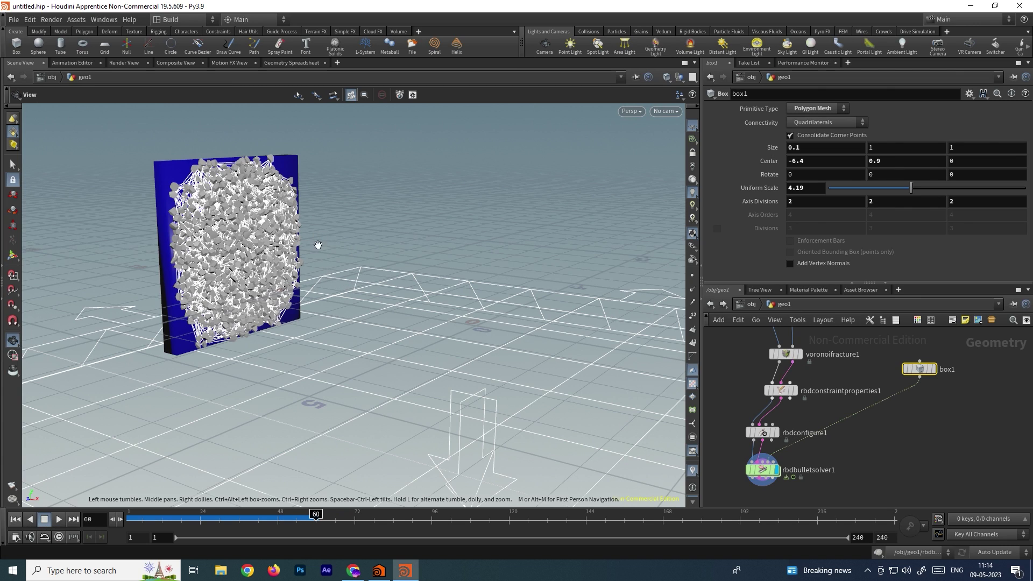
click(781, 391)
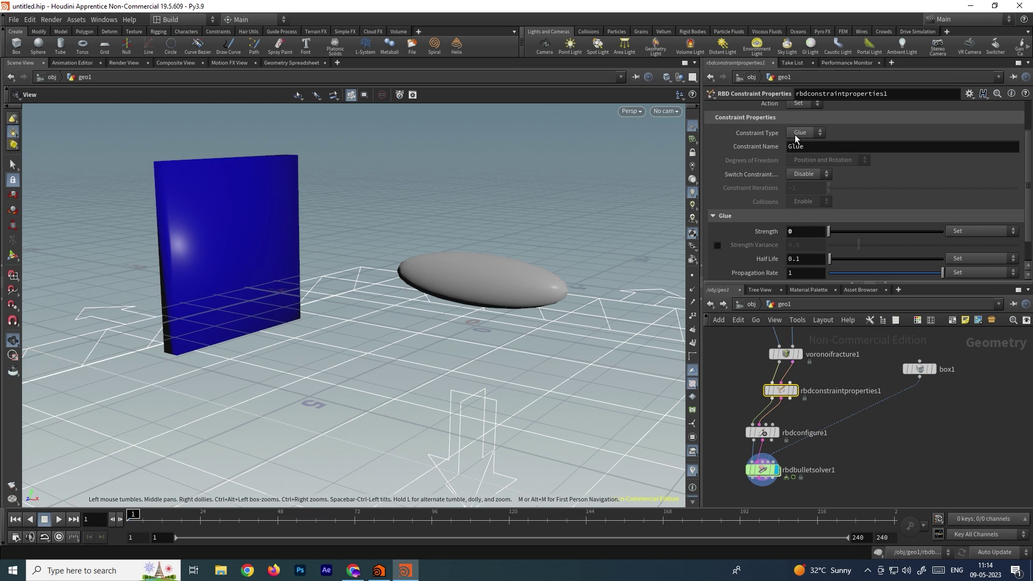
key(Up)
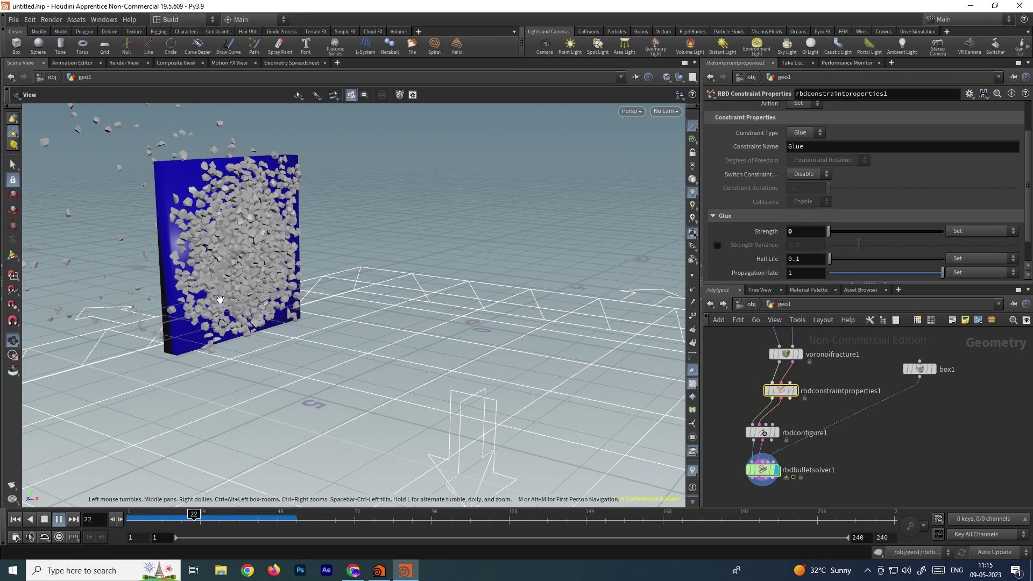